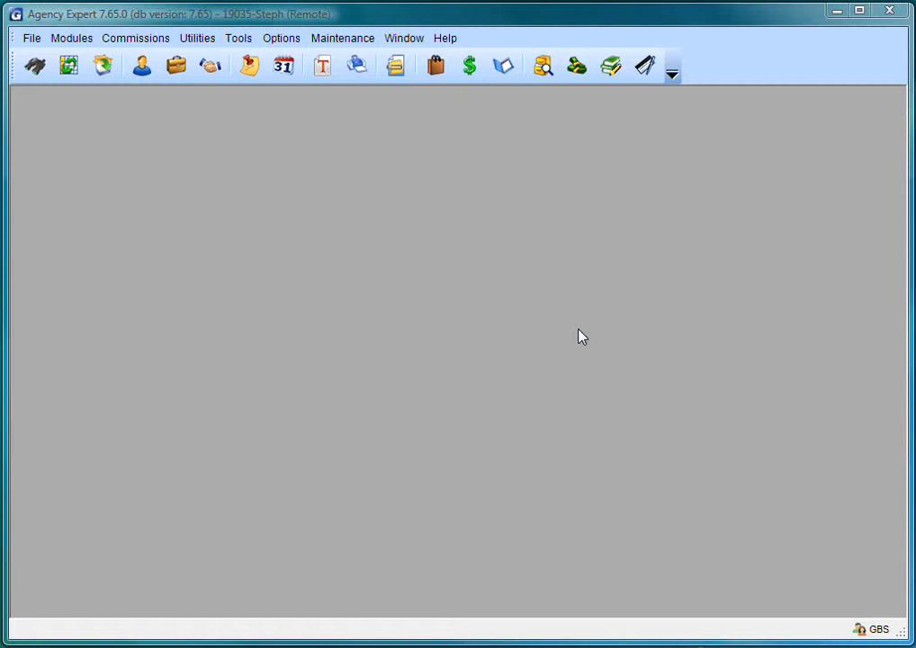
- Create carrier record 'ABC Admin', type Both, abbreviation ABC, with an account ID and submission phone number
left_click(472, 71)
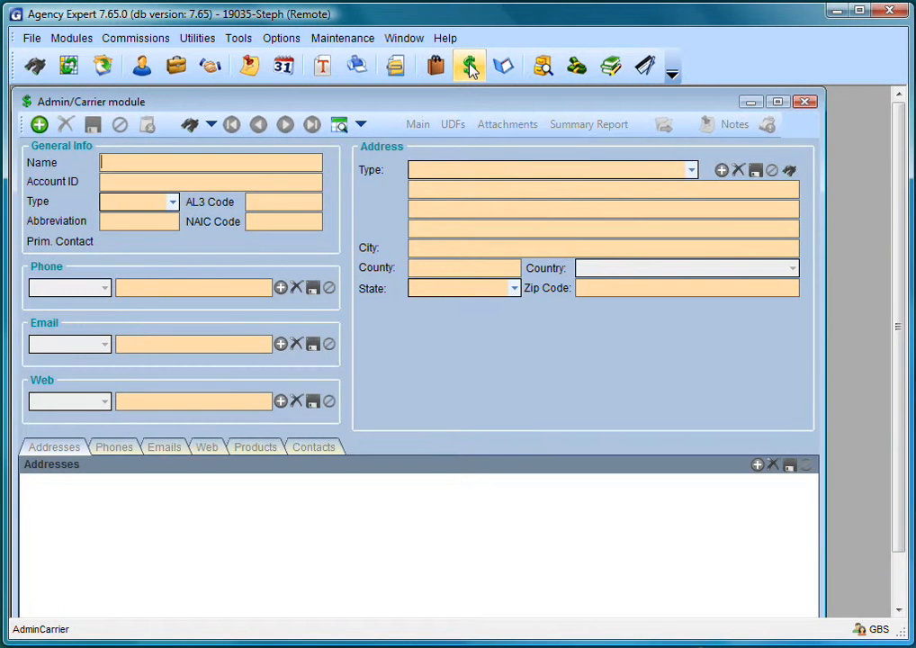
left_click(777, 101)
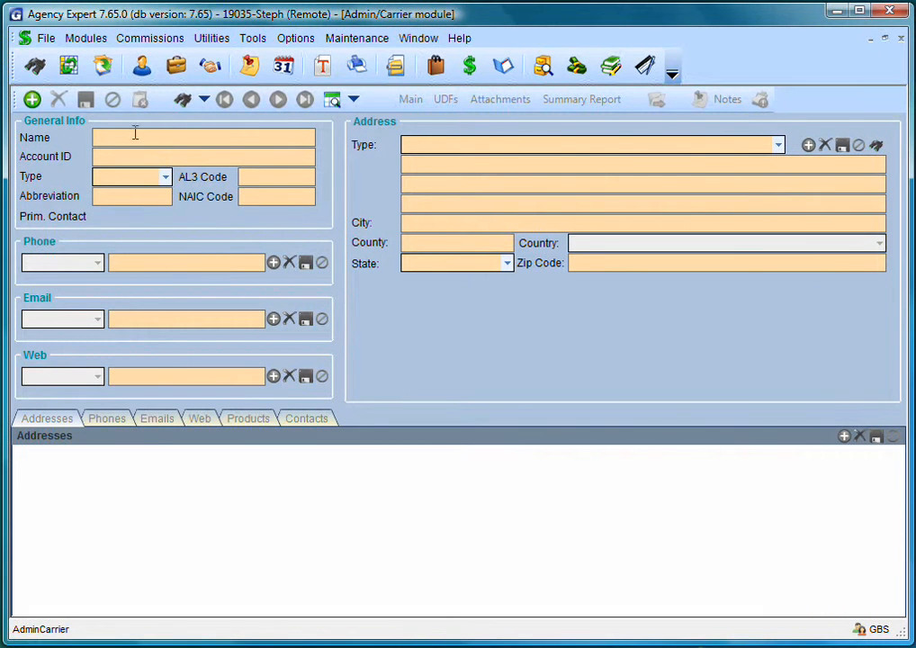
left_click(32, 100)
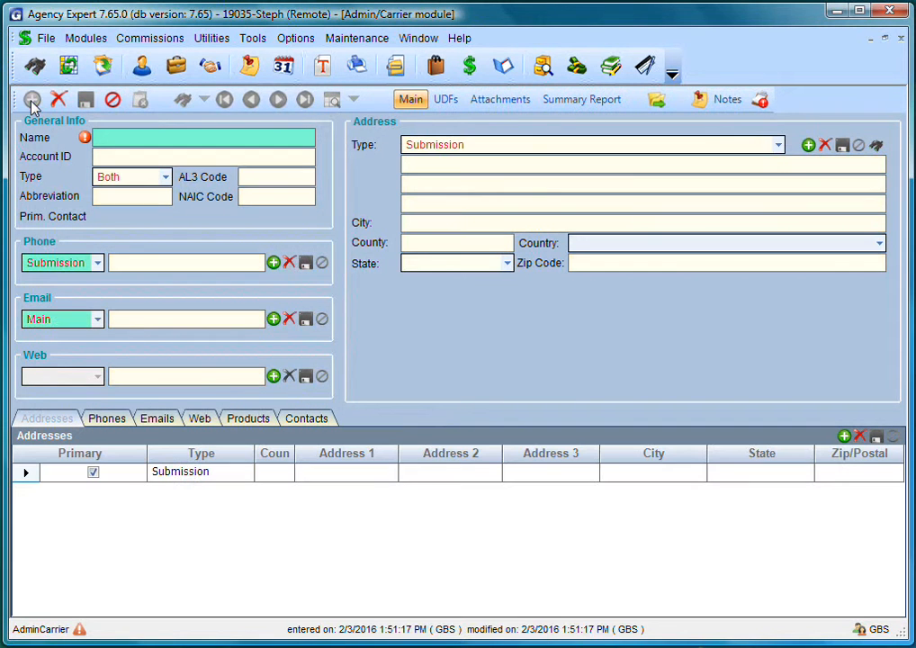
type("ABC Admin")
key("Tab")
type("ABC1001")
key("Tab")
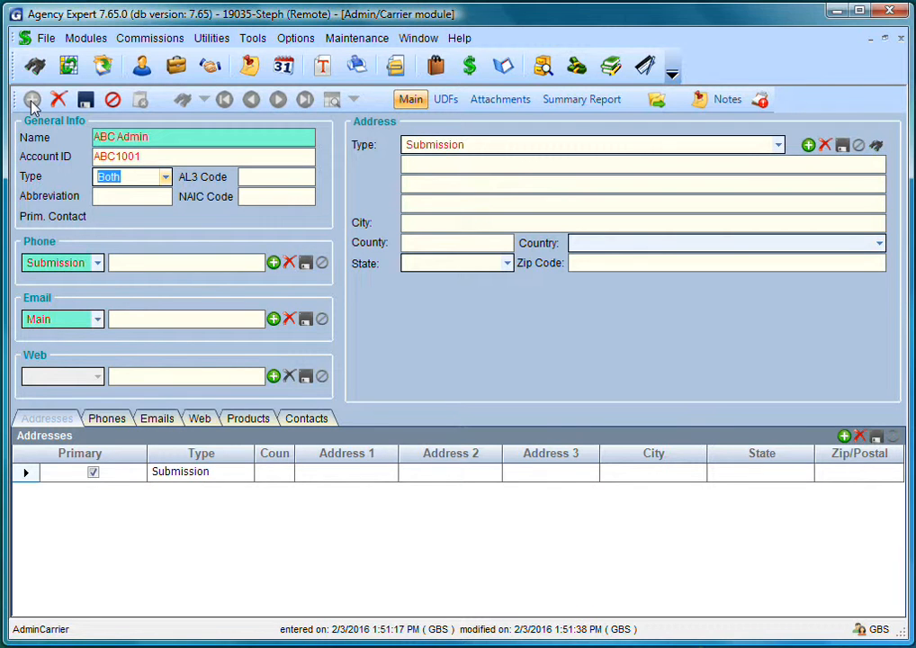
key("Tab")
type("ABC")
key("Tab")
key("Tab")
key("Tab")
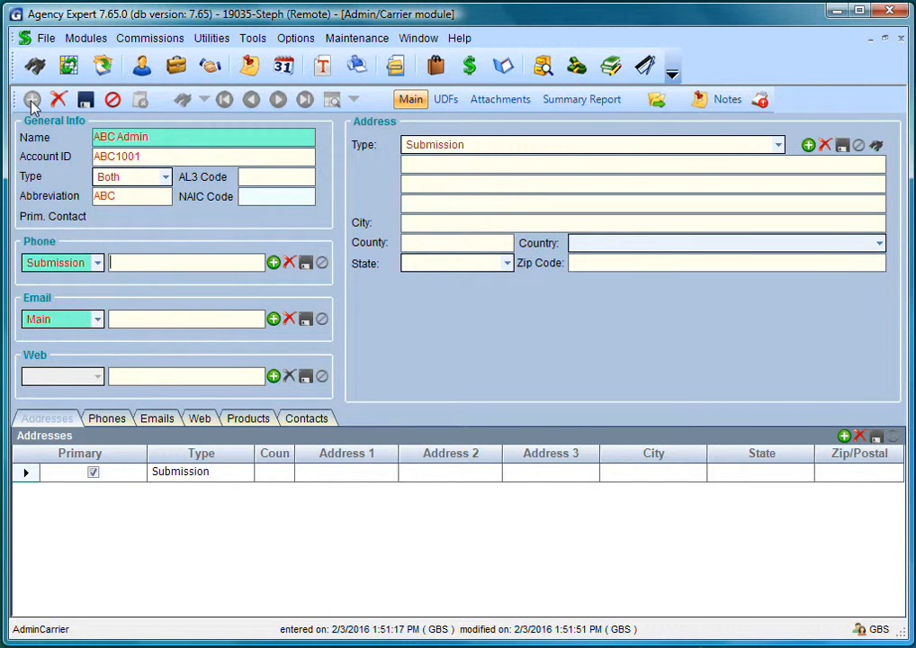
type("303-555-1212")
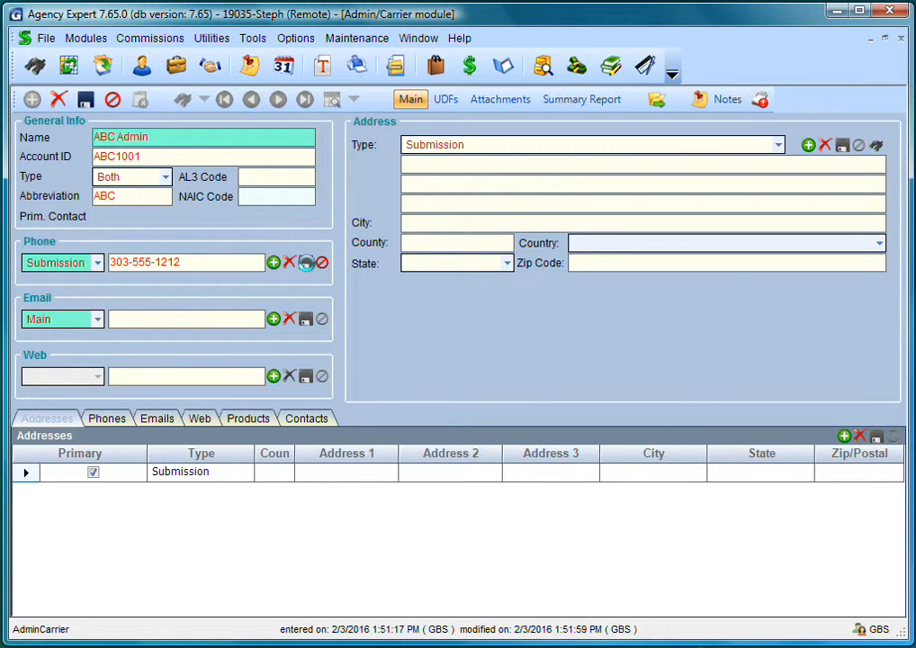
- Save the submission phone, add a Claims Phone number, and enter the main e-mail address
left_click(306, 261)
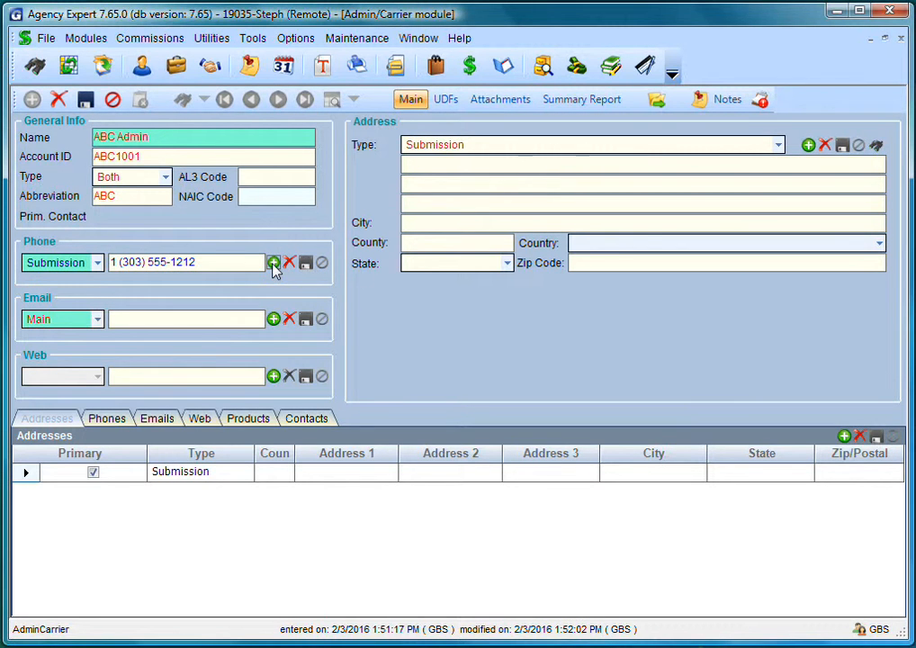
left_click(273, 262)
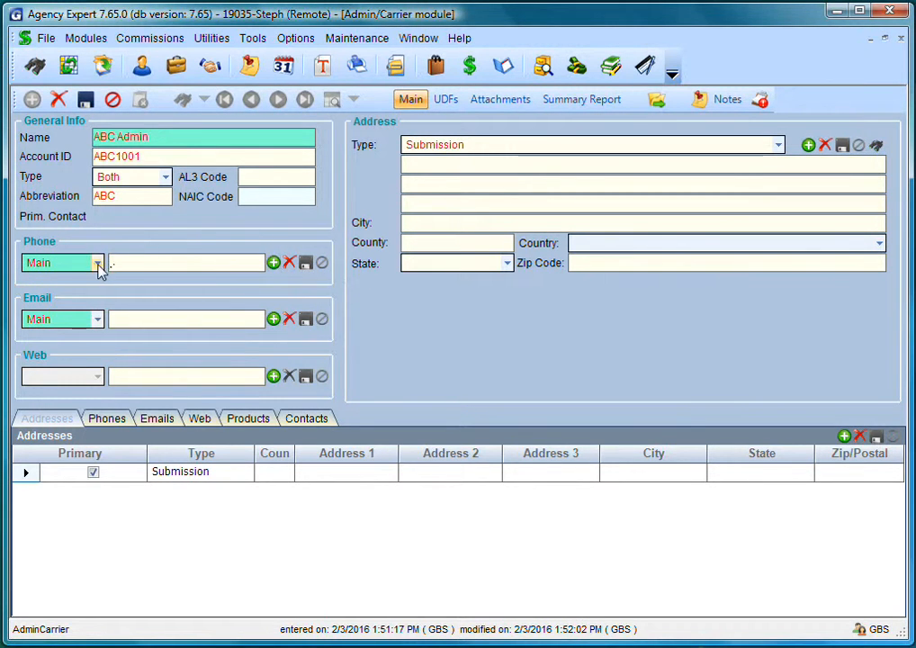
left_click(97, 263)
left_click_drag(102, 365, 106, 326)
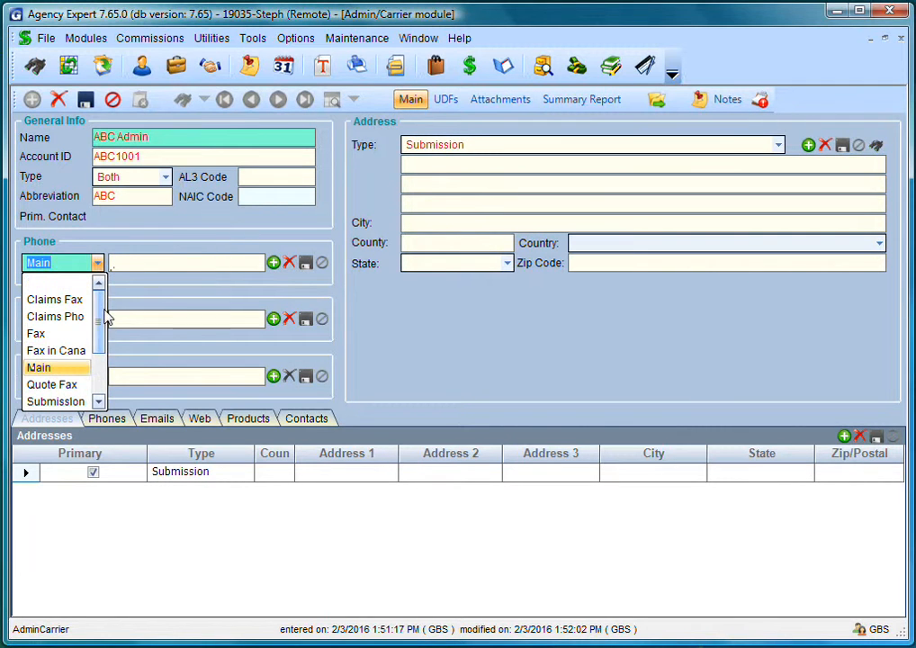
left_click(72, 316)
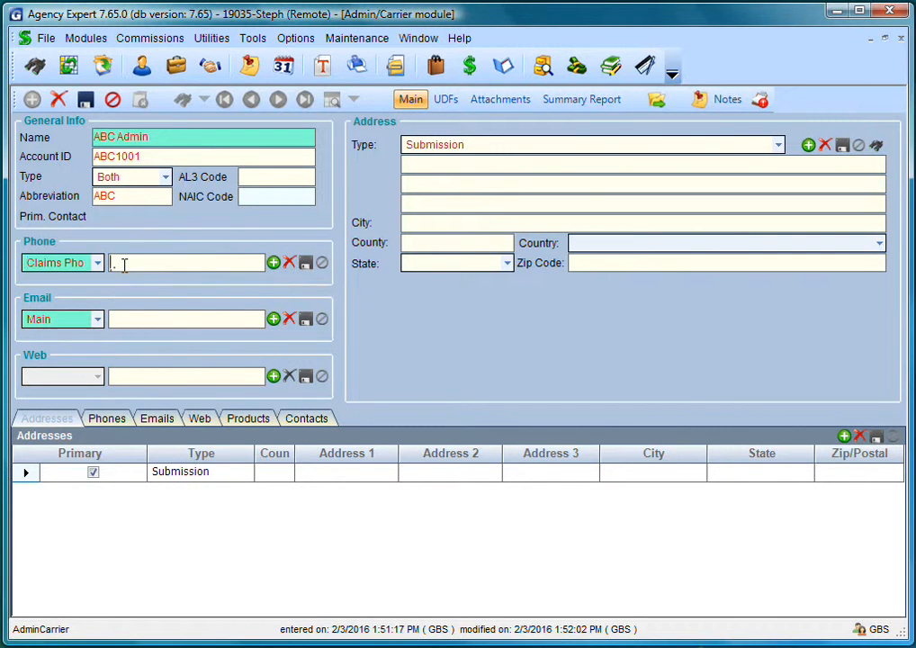
type("303-555-")
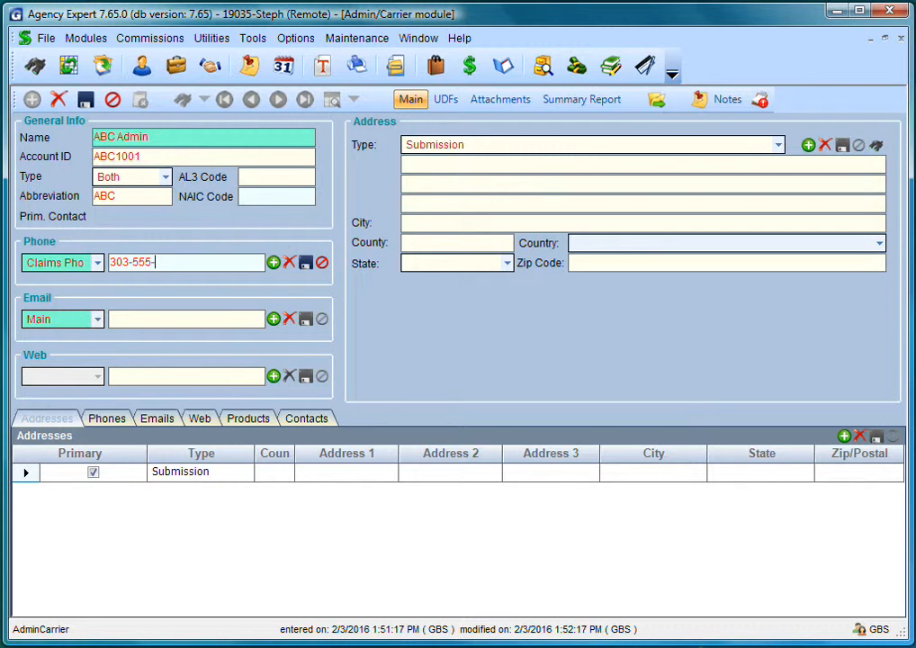
type("1010")
left_click(306, 262)
left_click(207, 318)
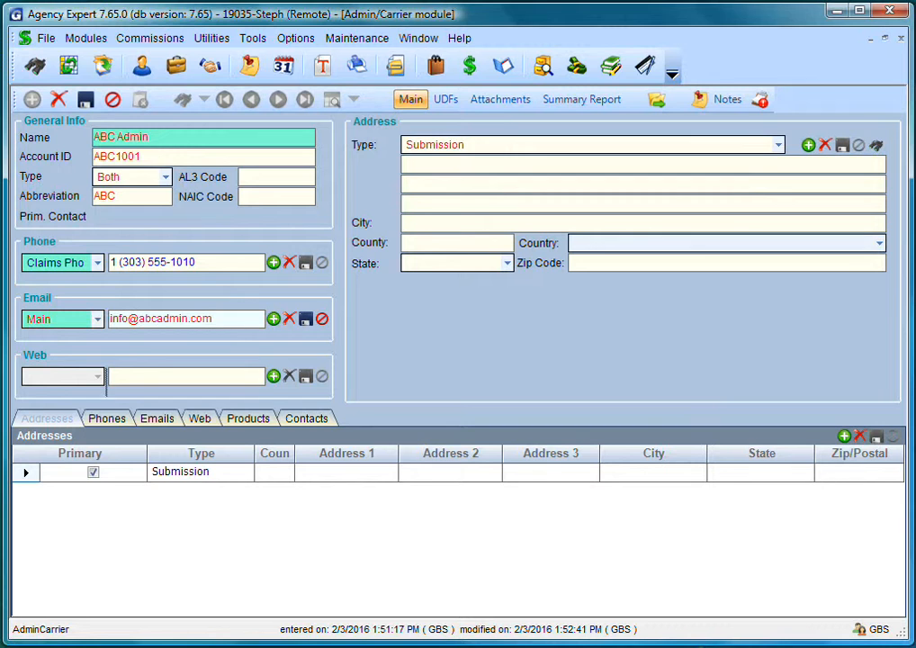
- Enter the submission street, box and zip address, then save and close the ABC Admin record
key("Tab")
key("Tab")
type("123 Main Street")
key("Tab")
type("Box 101")
key("Tab")
key("Tab")
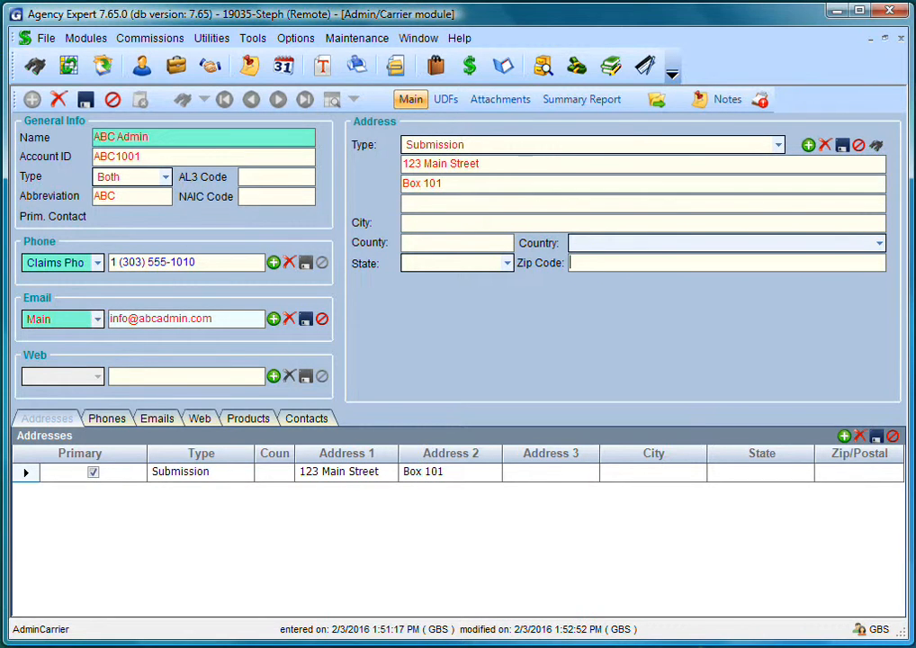
type("80301")
key("Tab")
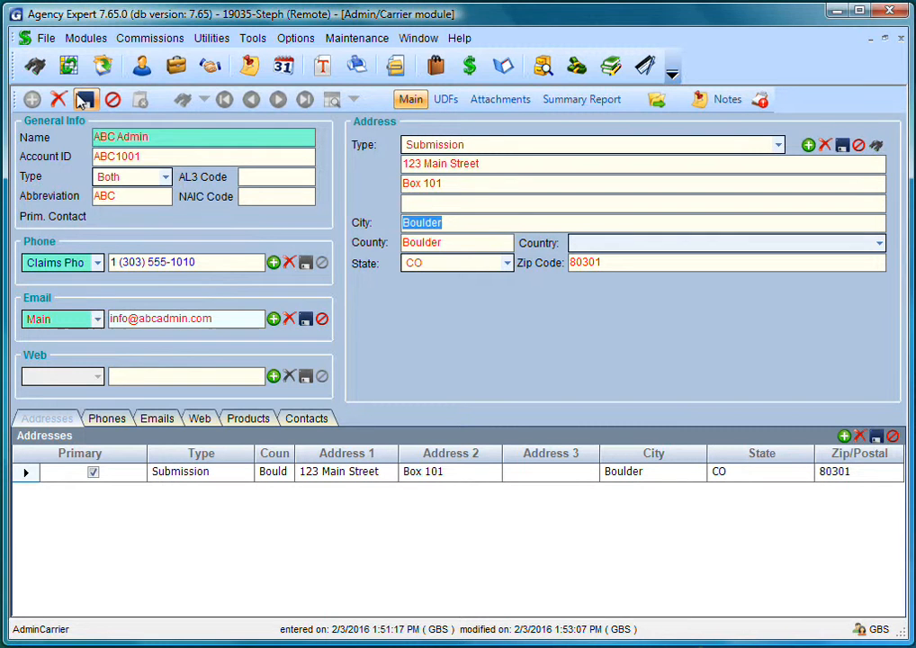
left_click(84, 97)
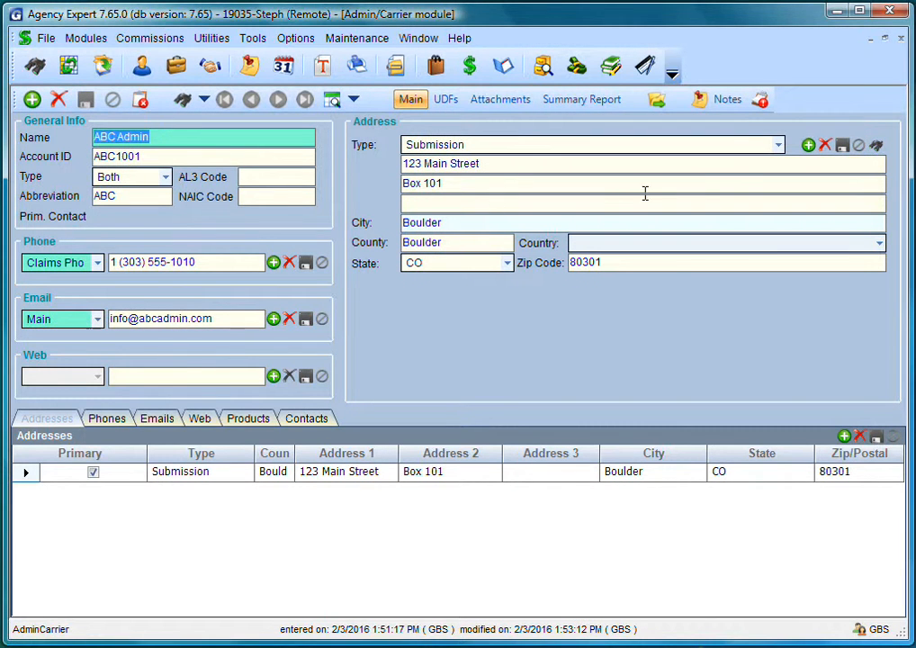
left_click(900, 40)
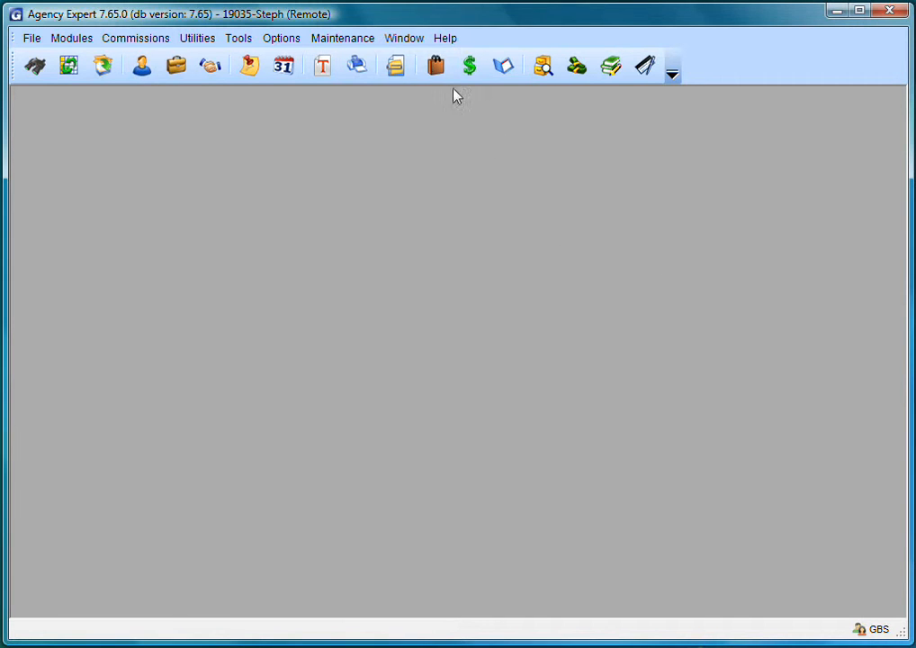
- Start a new product named 'Sample Product' in the maximized Product Manager
left_click(432, 67)
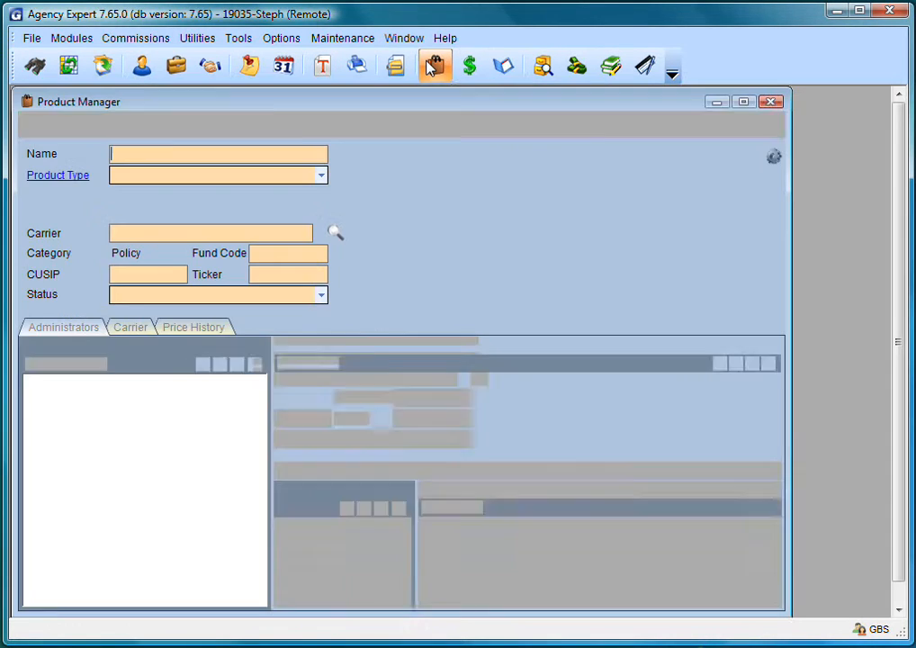
left_click(746, 101)
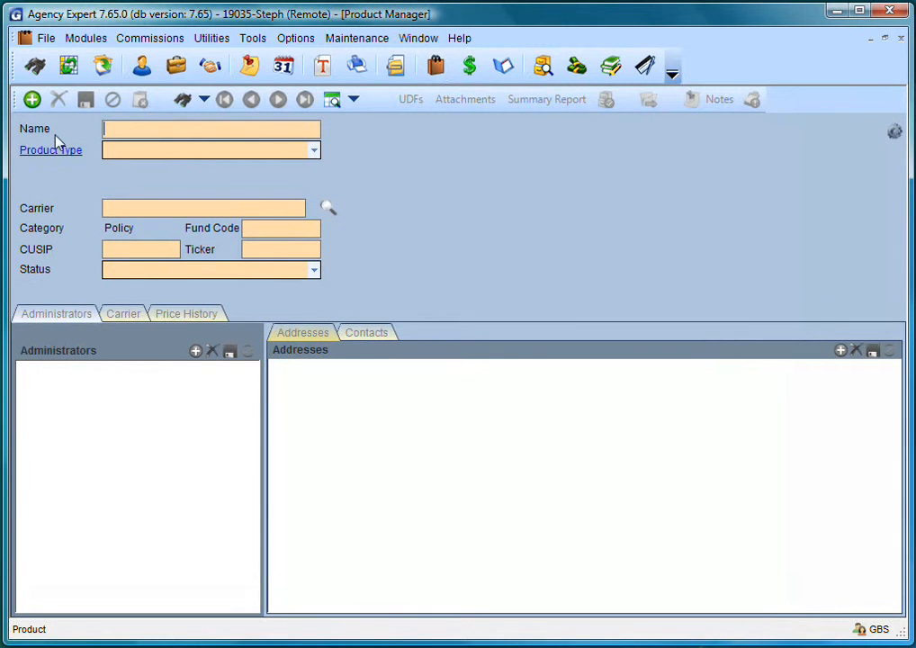
left_click(33, 100)
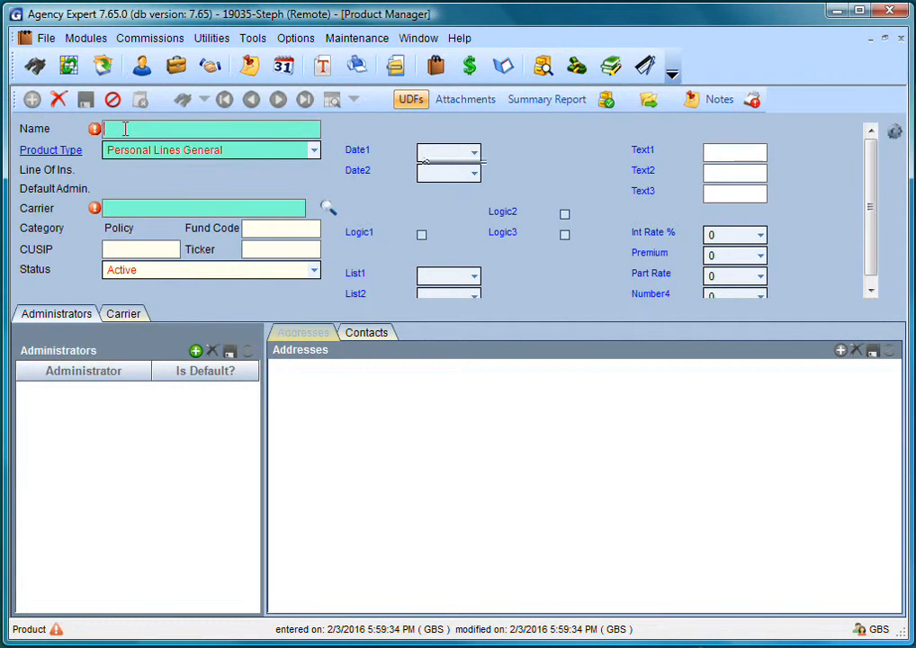
type("Sample Product")
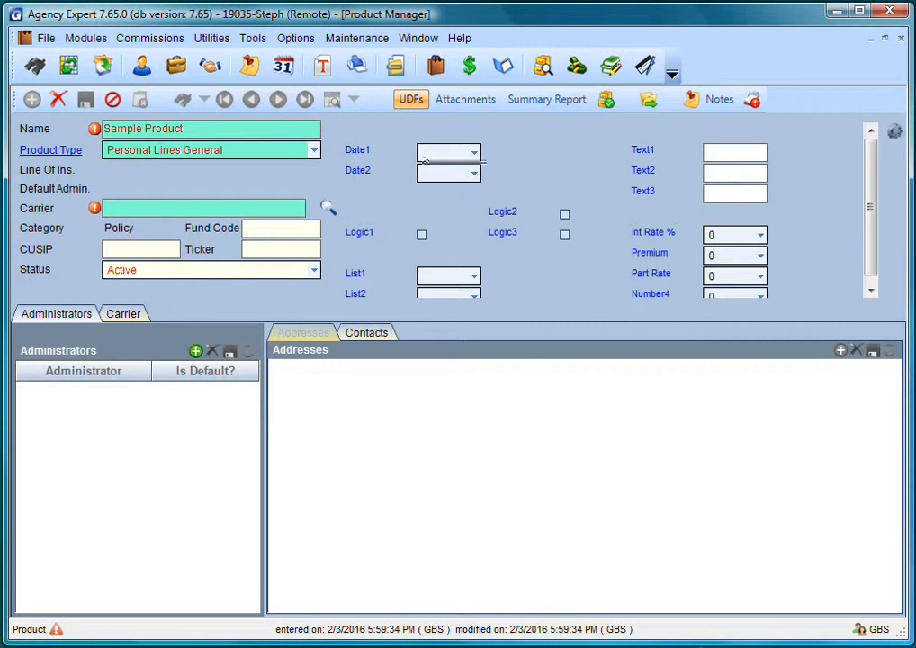
key("Tab")
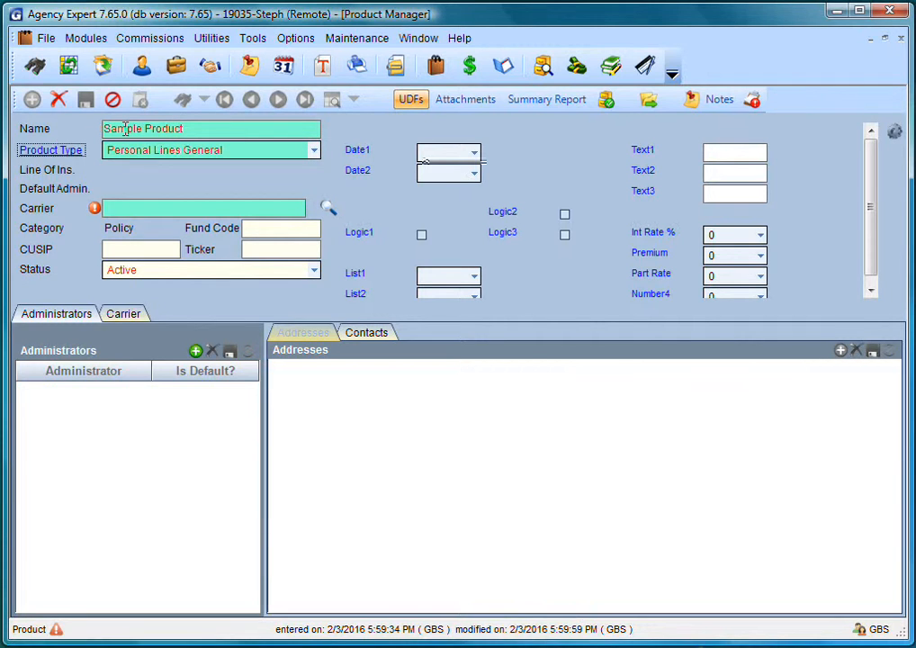
- Set the product type to Individual Health and begin the carrier entry with 'A'
left_click(312, 155)
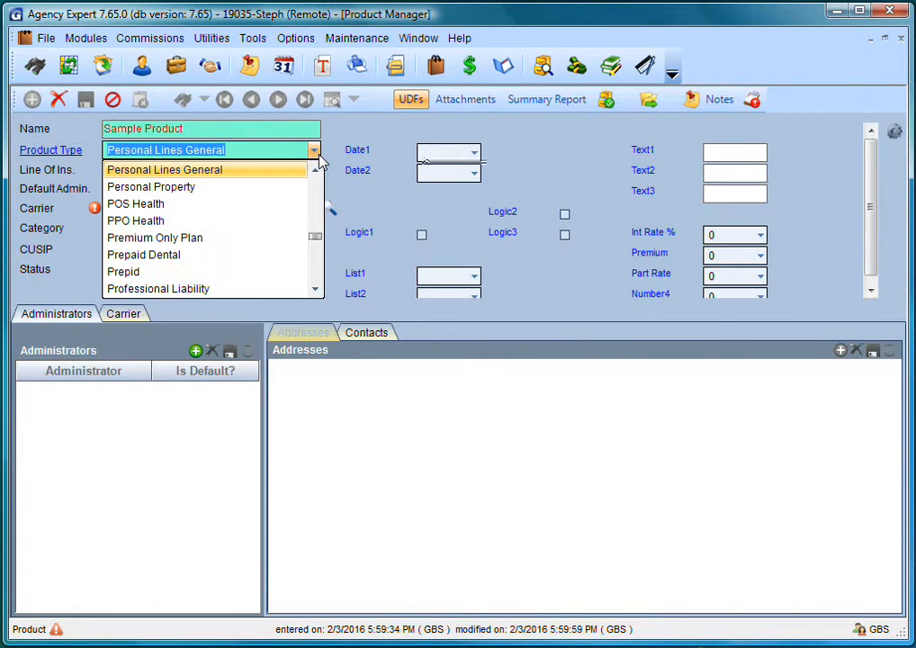
left_click(317, 198)
left_click(317, 198)
left_click(316, 198)
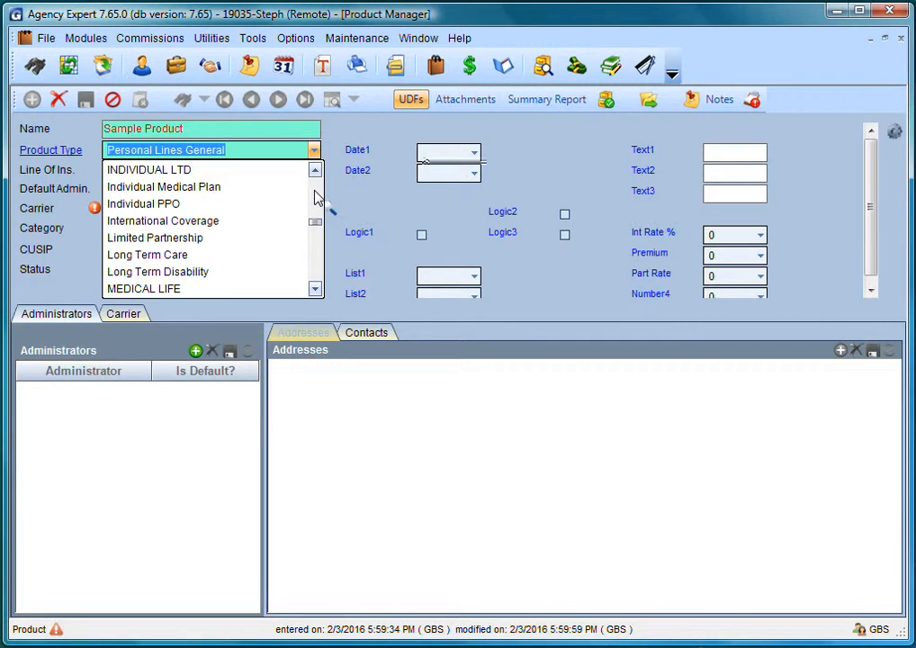
left_click(317, 198)
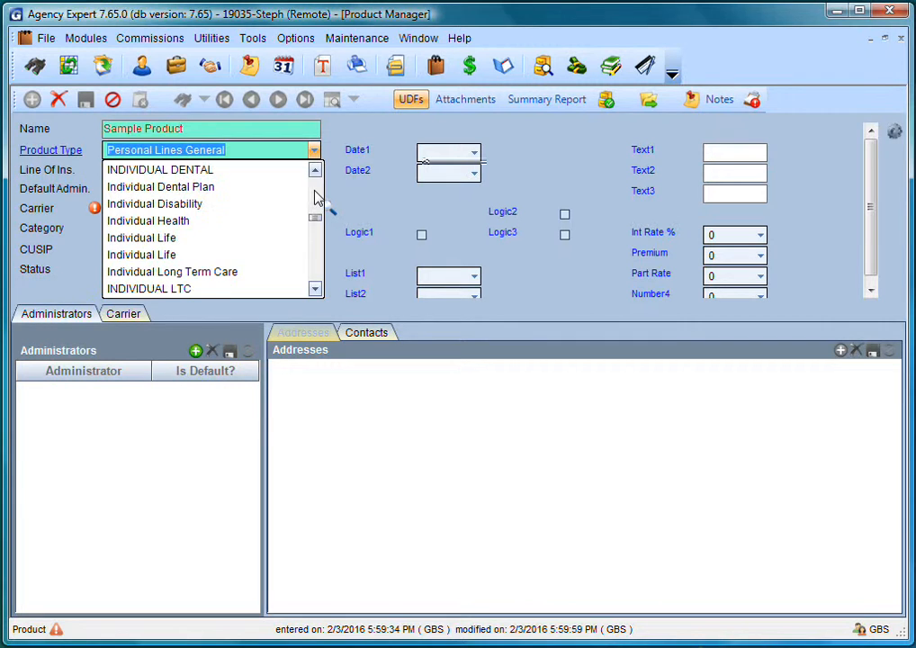
left_click(228, 221)
left_click(155, 212)
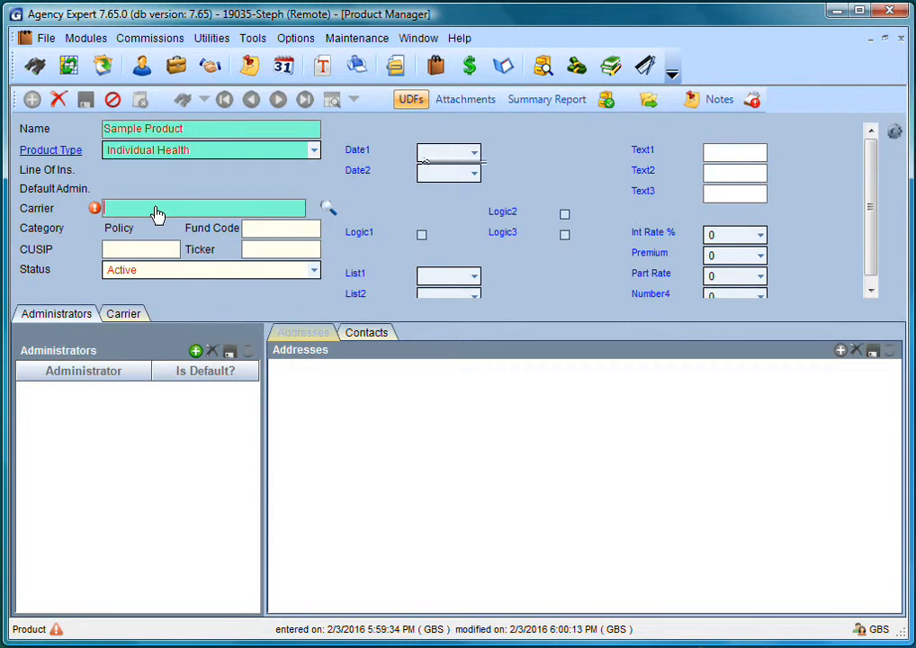
type("A")
- Assign ABC Admin as Sample Product's carrier from the sorted lookup, save, and close Product Manager
left_click(326, 208)
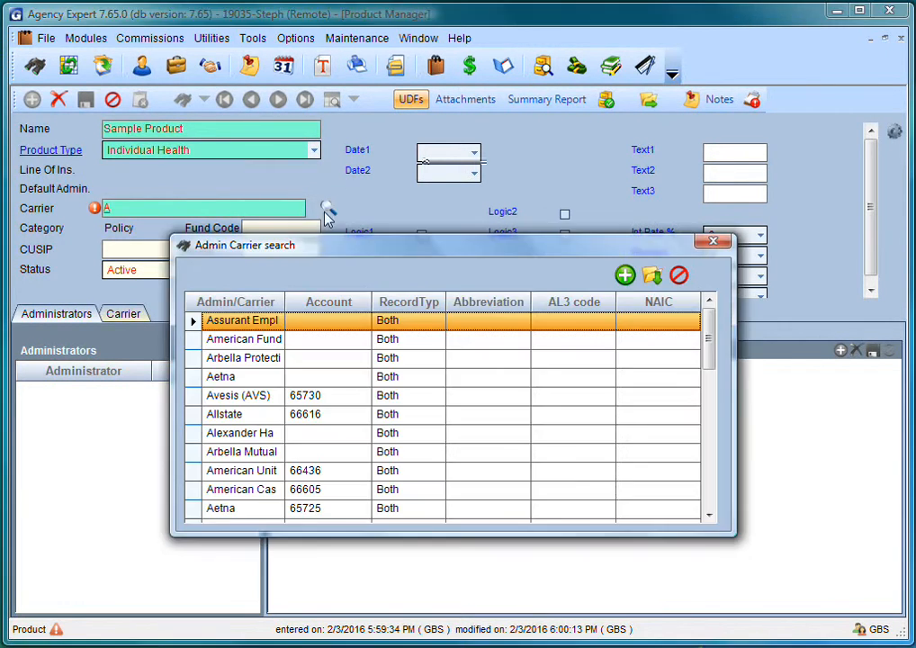
left_click(241, 302)
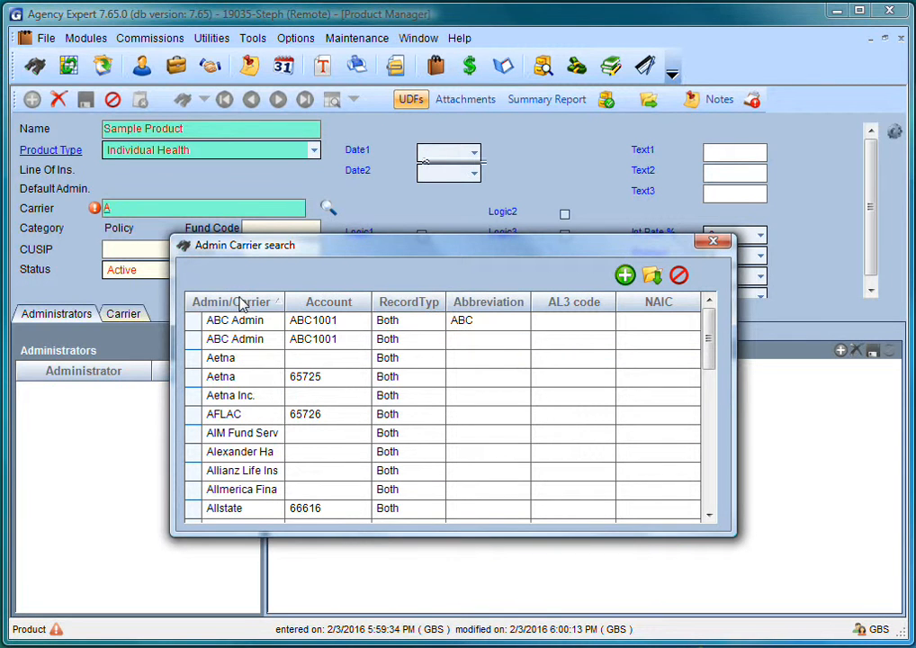
double_click(196, 324)
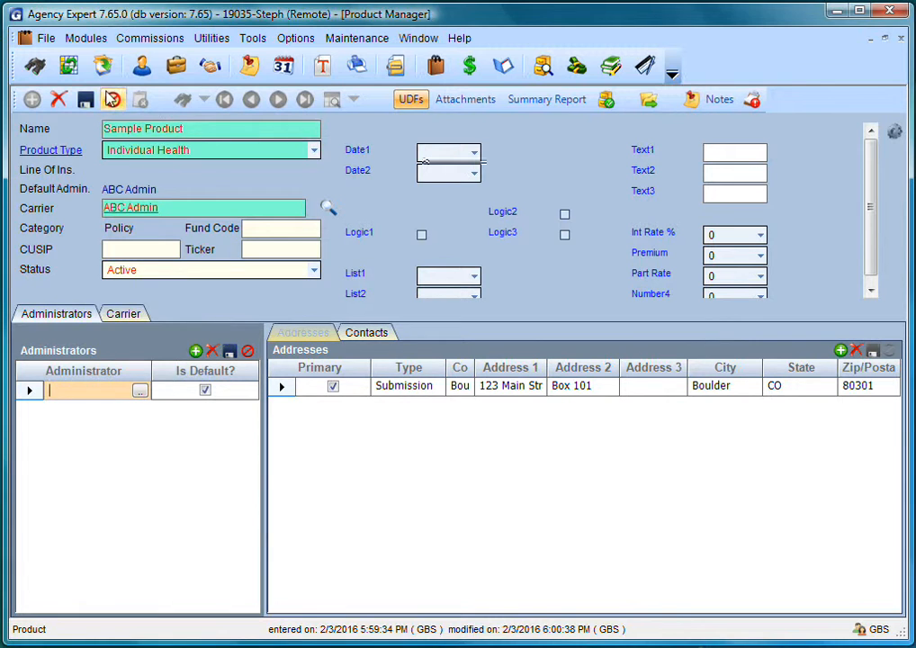
left_click(87, 100)
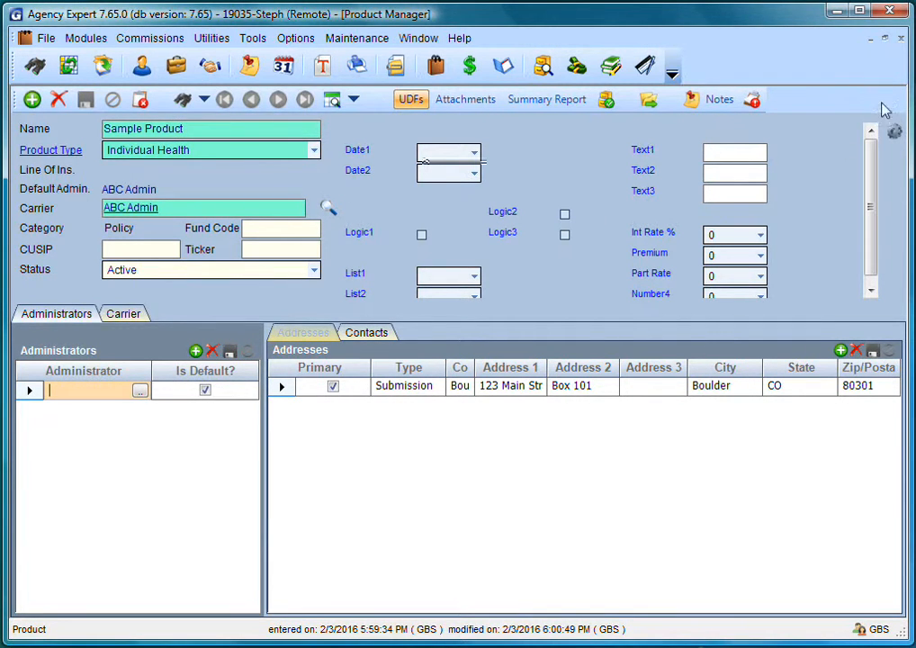
left_click(901, 38)
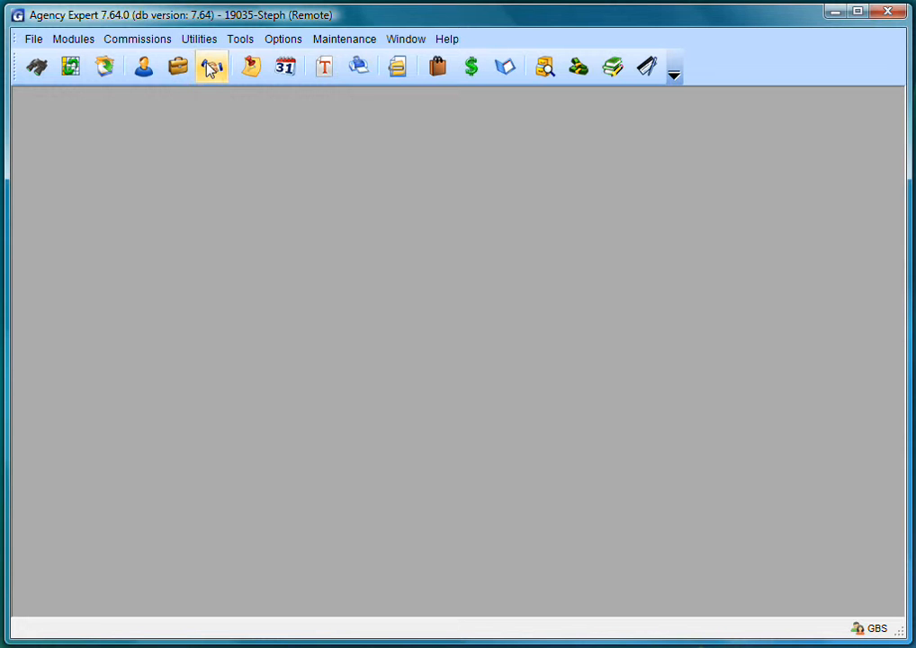
- Start a new producer marked as an agency, named 'ABC Agency'
left_click(212, 69)
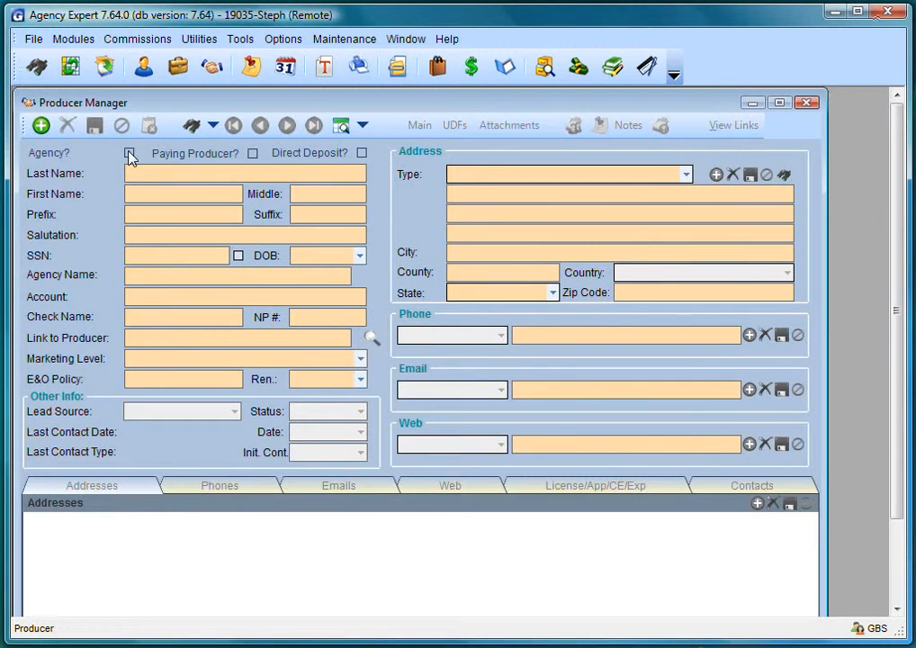
left_click(40, 128)
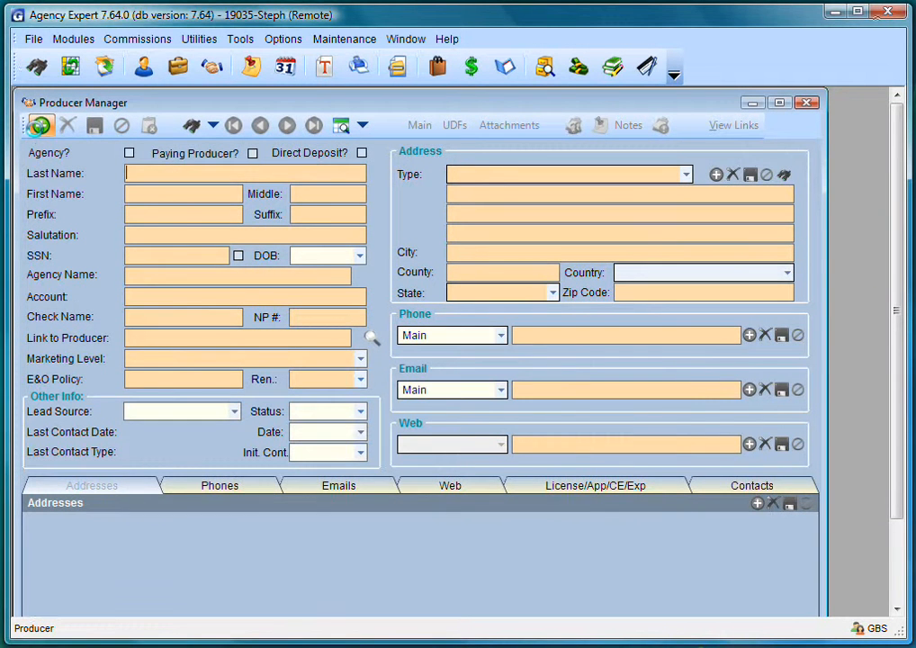
left_click(130, 154)
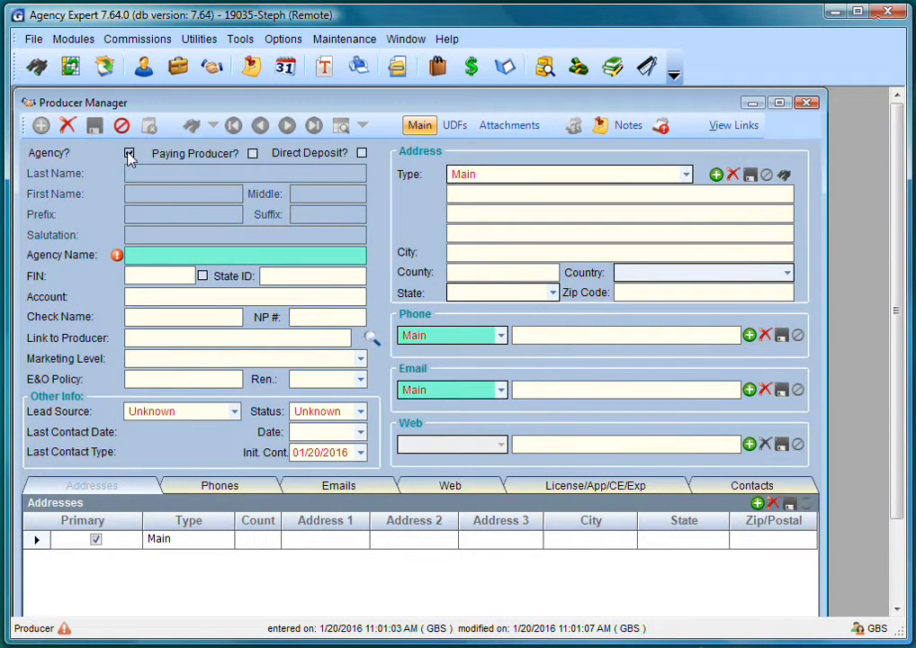
left_click(159, 252)
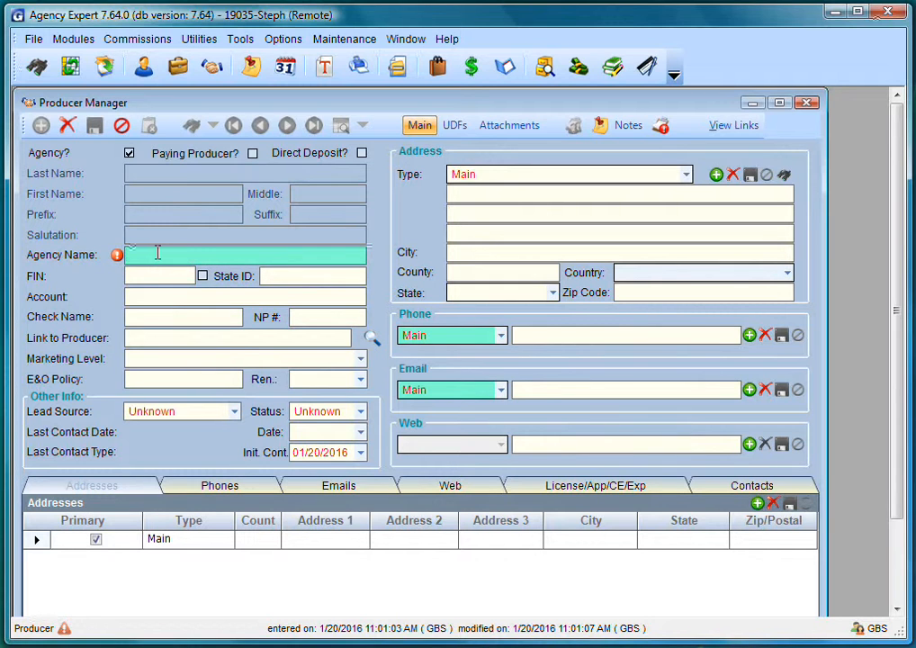
type("ABC Agency")
- Fill in the agency's FIN, State ID and account number, with check name 'ABC Agency'
key("Tab")
type("10")
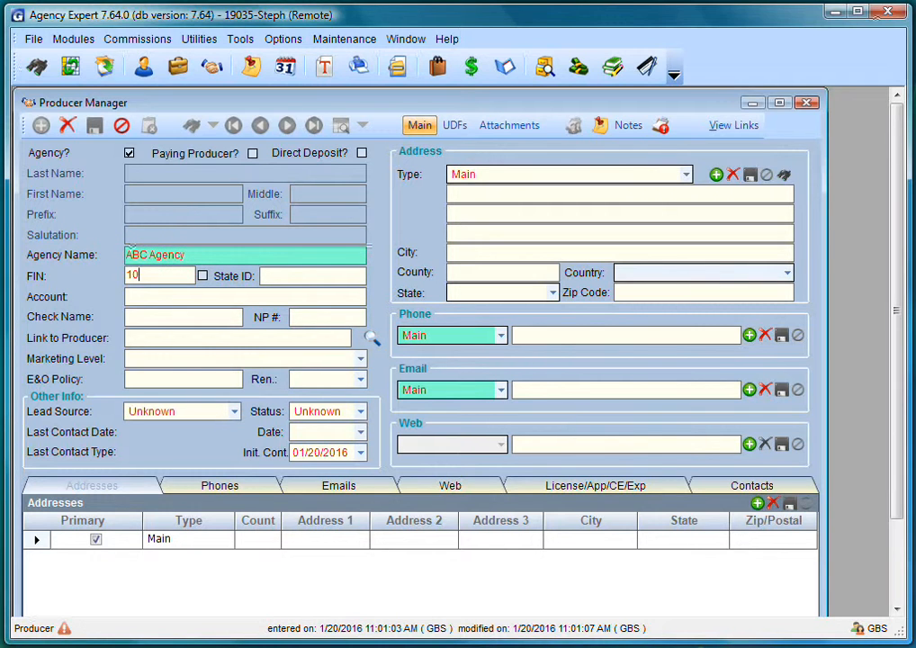
type("-1010101")
key("Tab")
type("12-1212121")
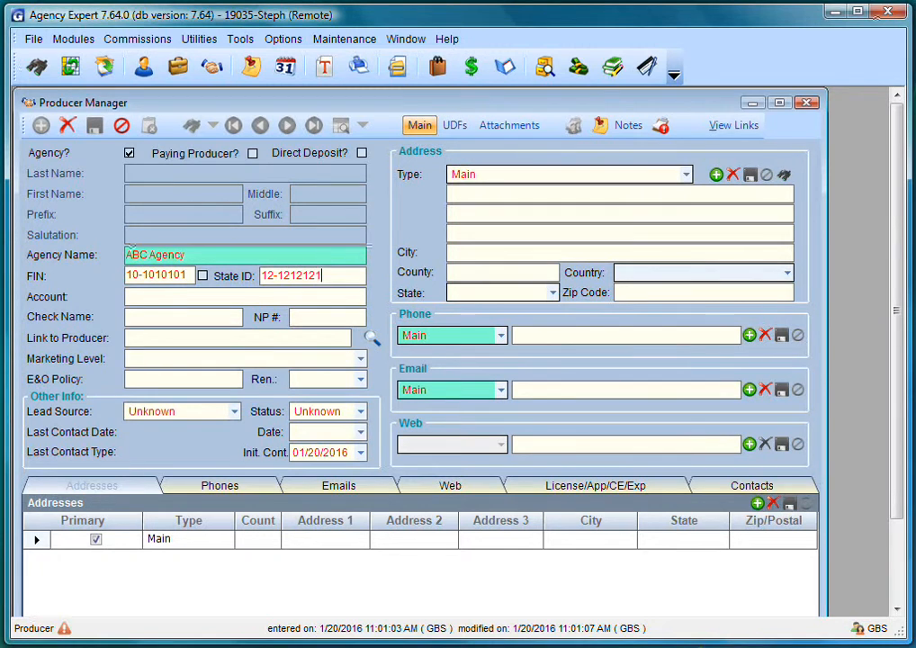
key("Tab")
type("ABC-01")
key("Tab")
type("ABC Agenc")
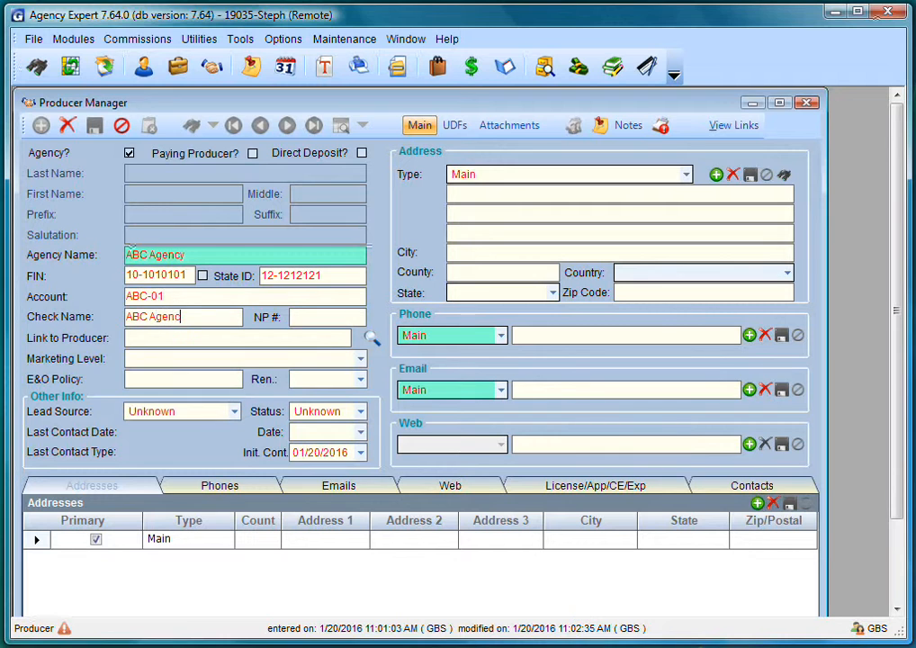
type("y")
key("Tab")
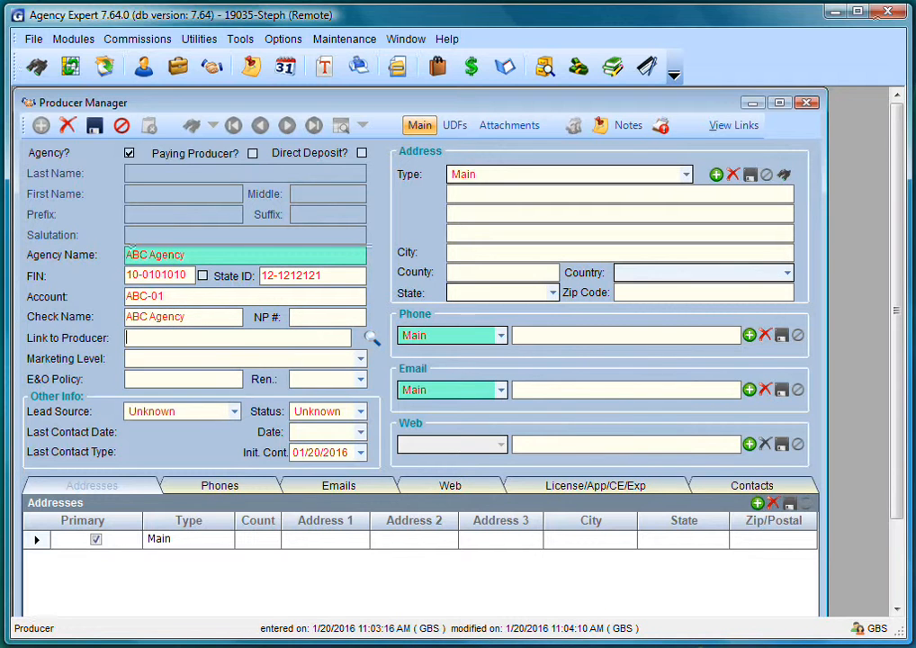
- Enter ABC Agency's street, suite and zip address, plus its phone number and e-mail
key("Tab")
key("Tab")
key("Tab")
key("Tab")
key("Tab")
key("Tab")
key("Tab")
key("Tab")
key("Tab")
type("1000 Main")
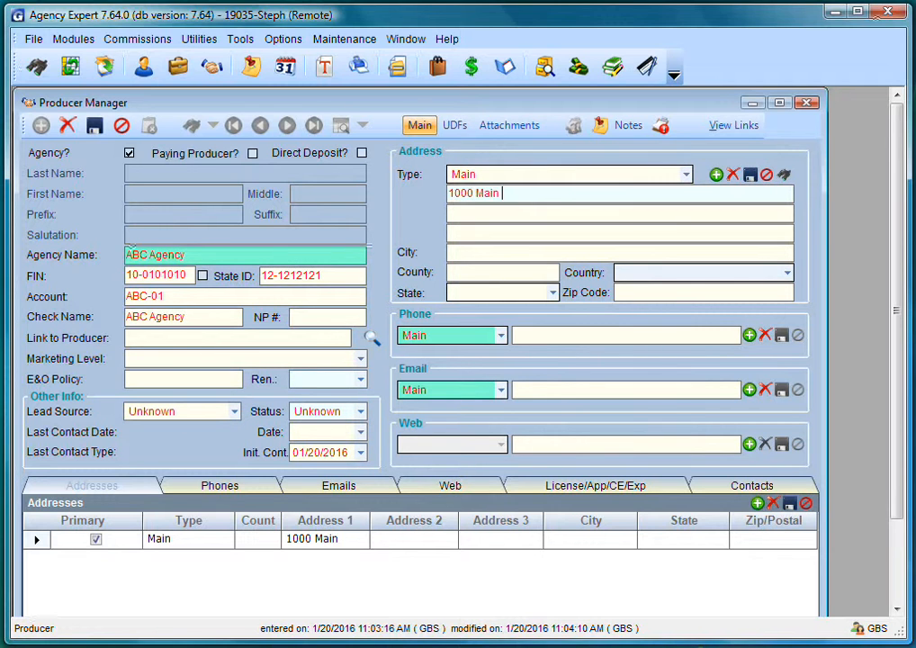
type(" Street")
type("Suite A")
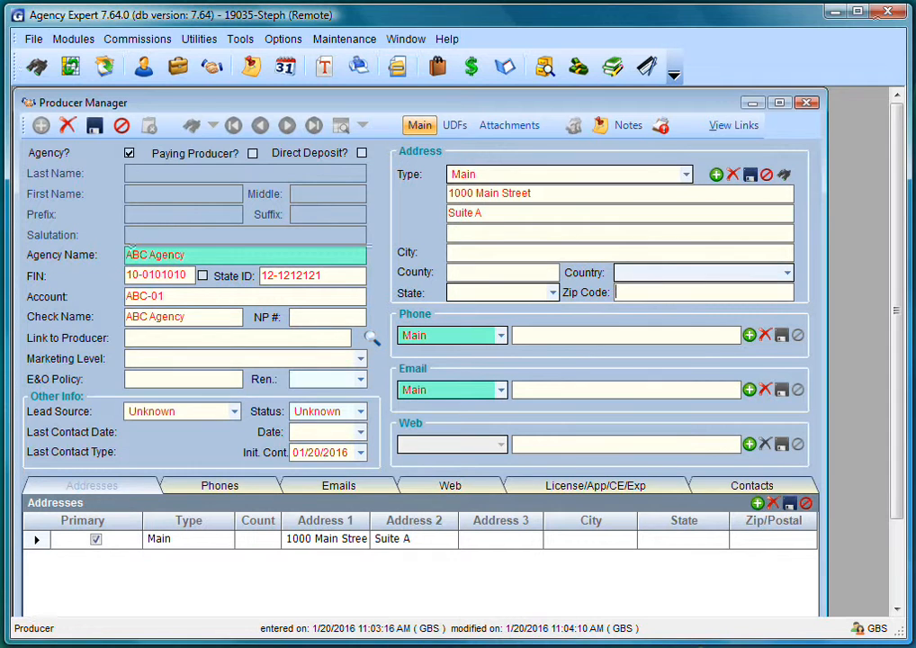
type("90210")
key("Tab")
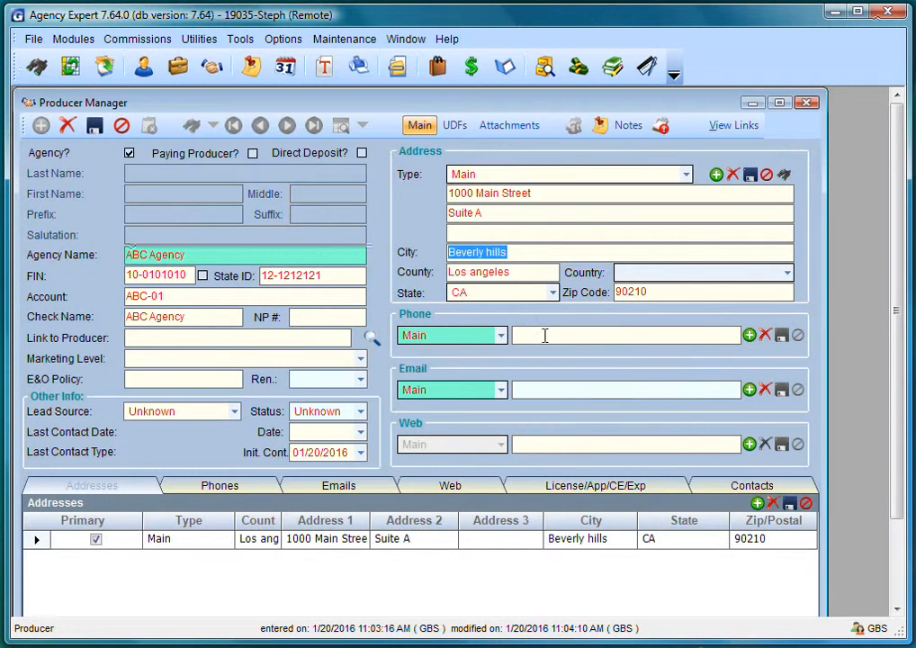
left_click(543, 336)
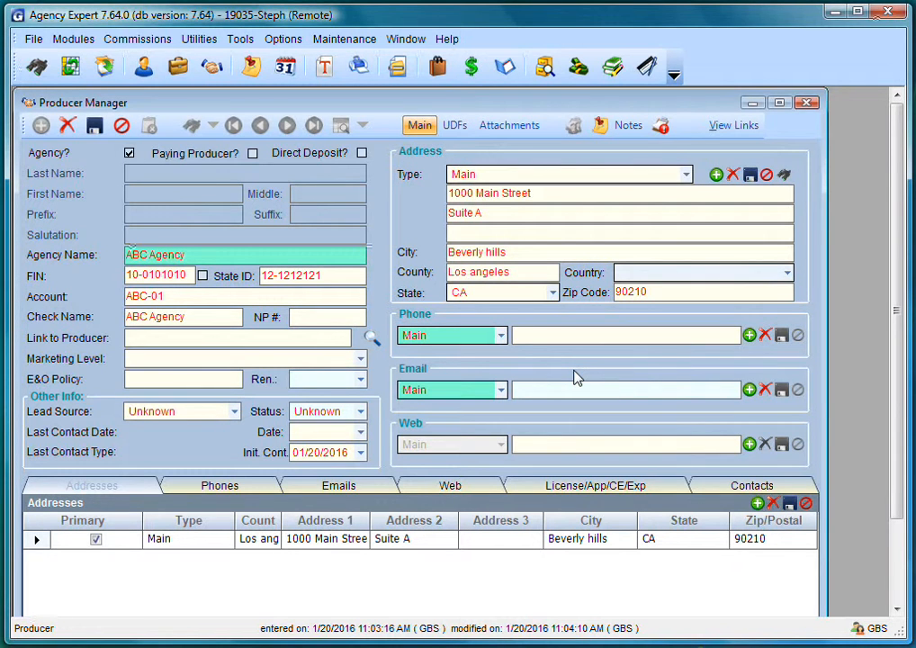
type("424-555-1212")
key("Tab")
key("Tab")
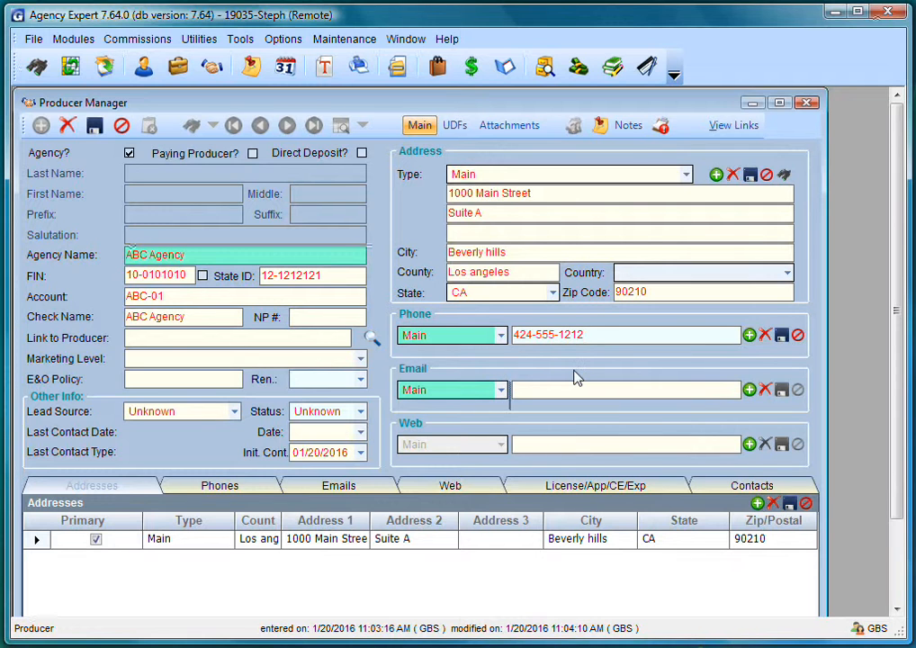
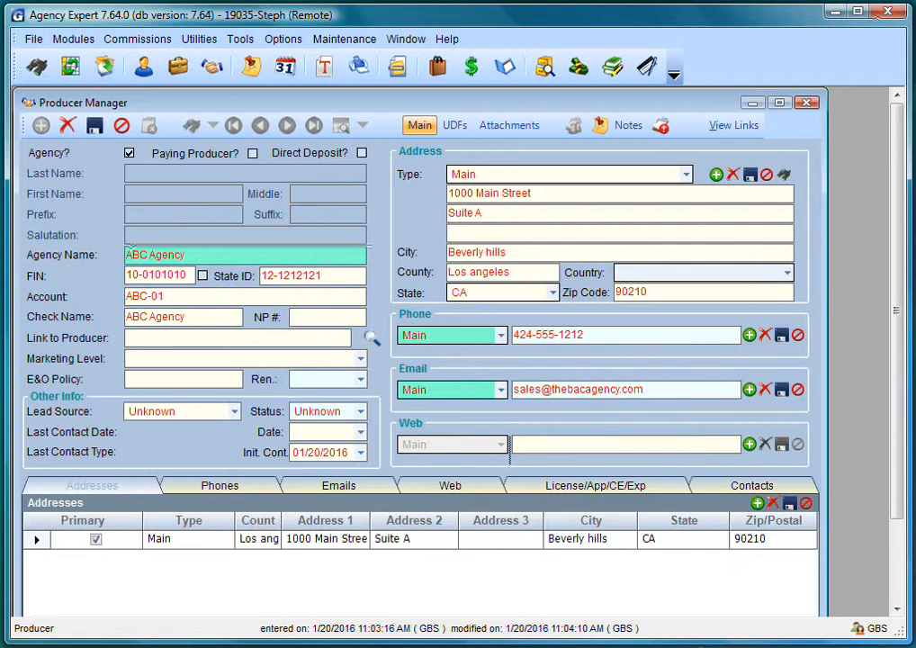
key("Tab")
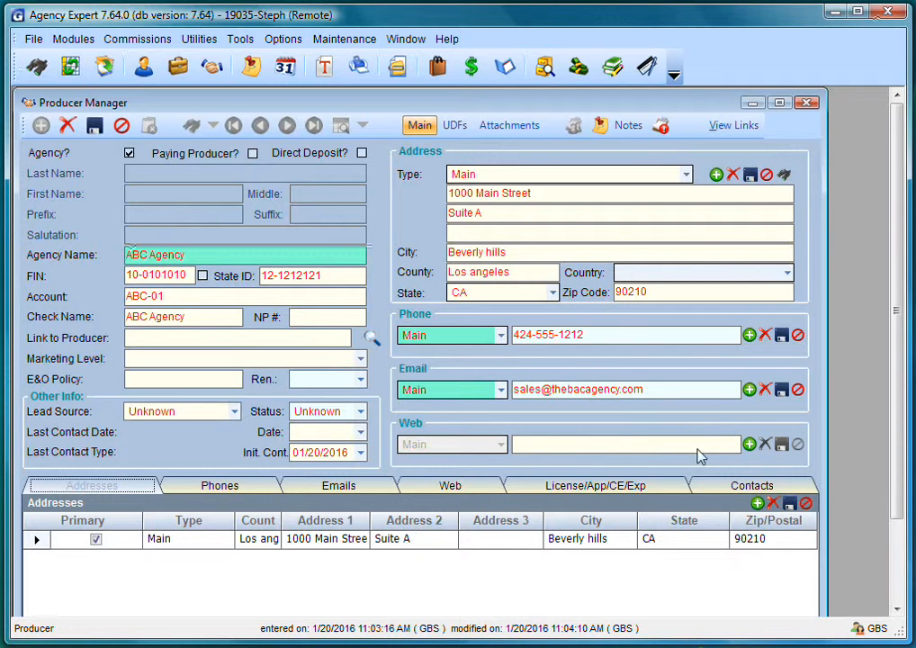
left_click(748, 445)
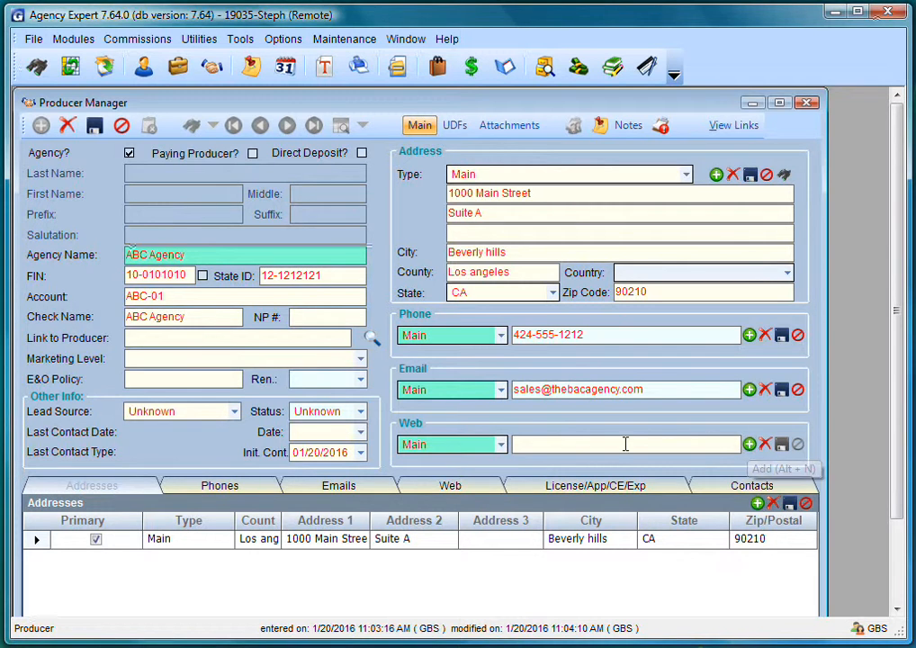
type("w")
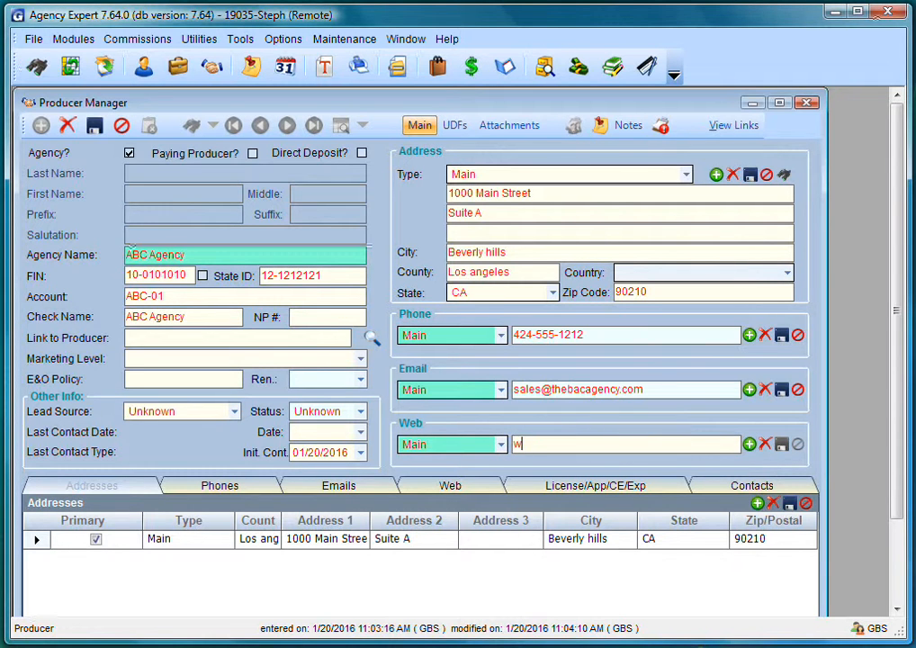
type("ww.theabcagency.com")
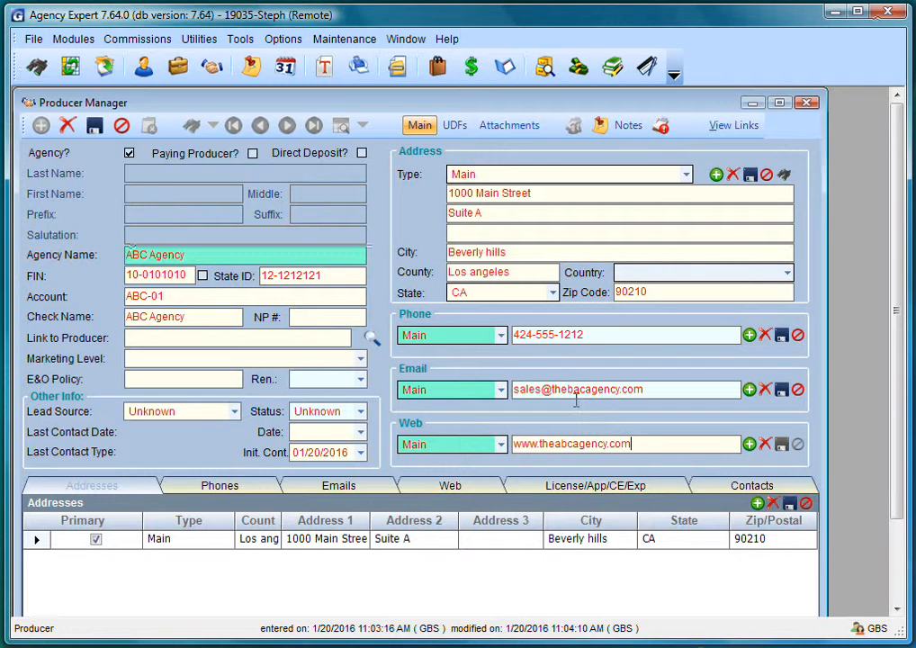
left_click(95, 128)
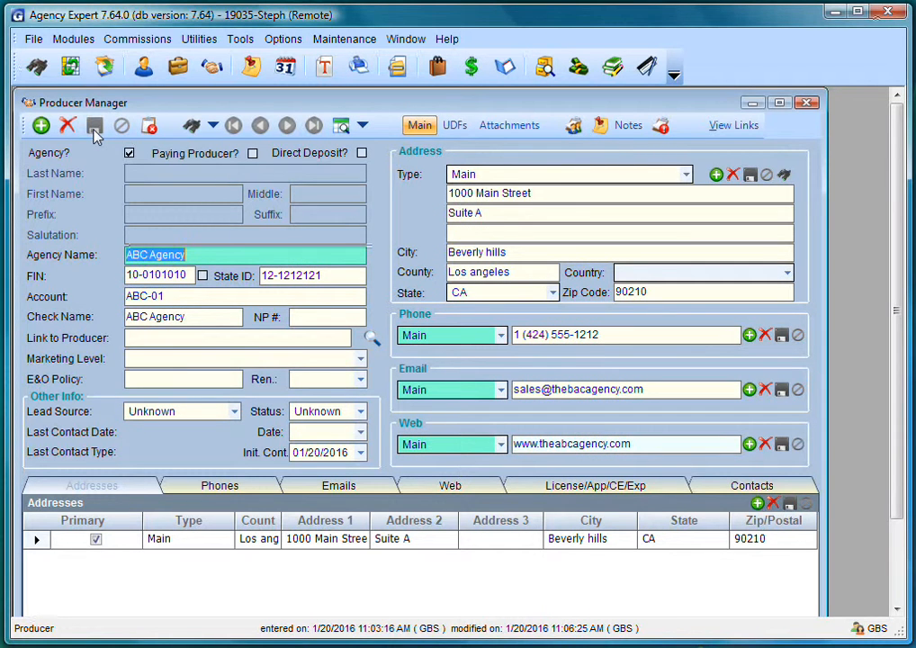
- Start a new agent record with the agent's last and first name, prefix Mr., suffix CLU and salutation
left_click(152, 127)
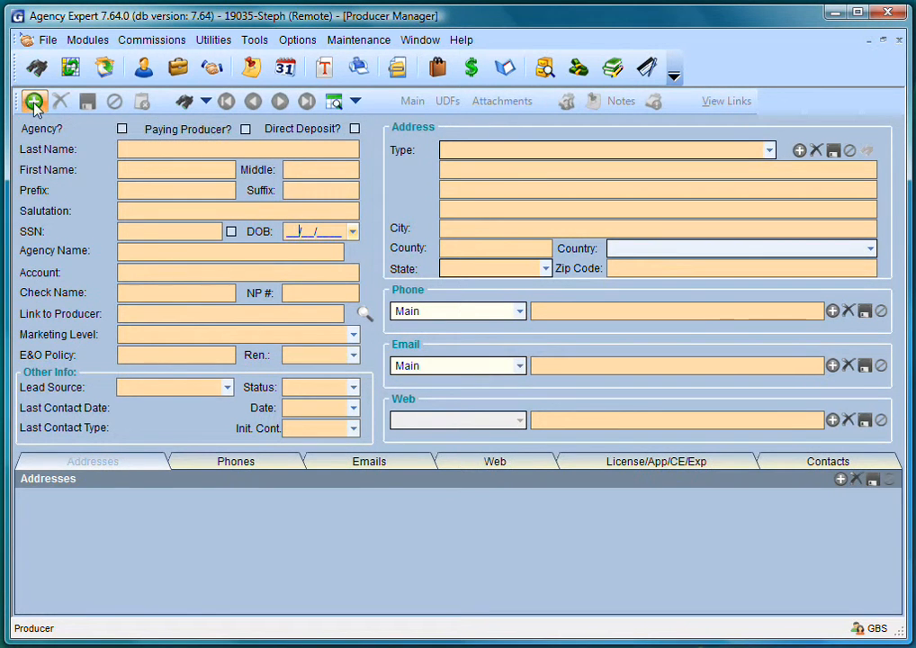
left_click(32, 101)
type("Bond")
key("Tab")
type("James")
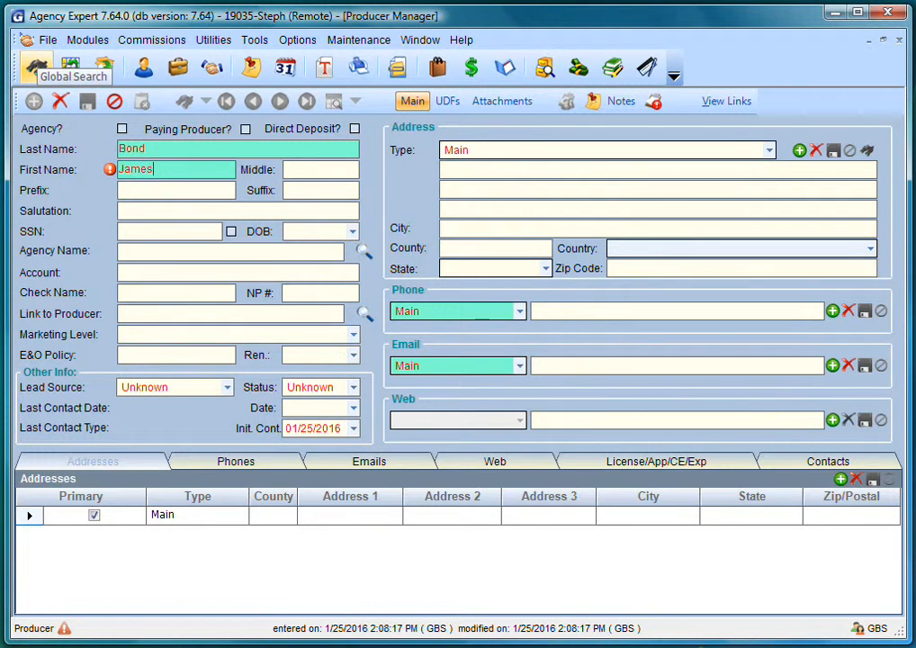
key("Tab")
type("Mr.")
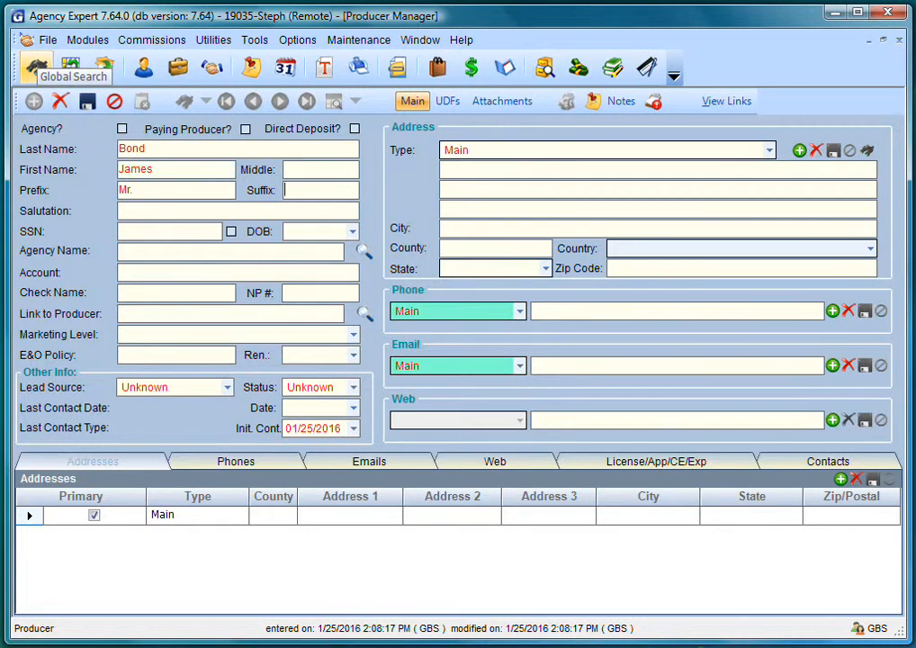
key("Tab")
type("CLU")
key("Tab")
type("Jim")
- Enter the agent's social security number and date of birth
key("Tab")
type("007-")
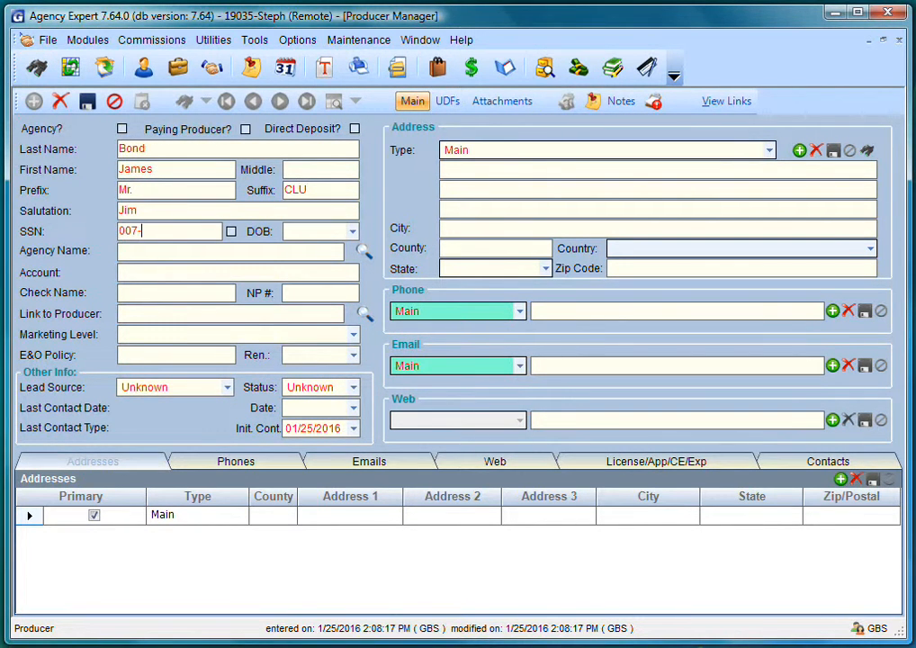
type("07-0007")
key("Tab")
type("01/01/2016")
- Link the agent to ABC Agency and enter the E&O policy number renewing 06/01/2016
key("Tab")
type("A")
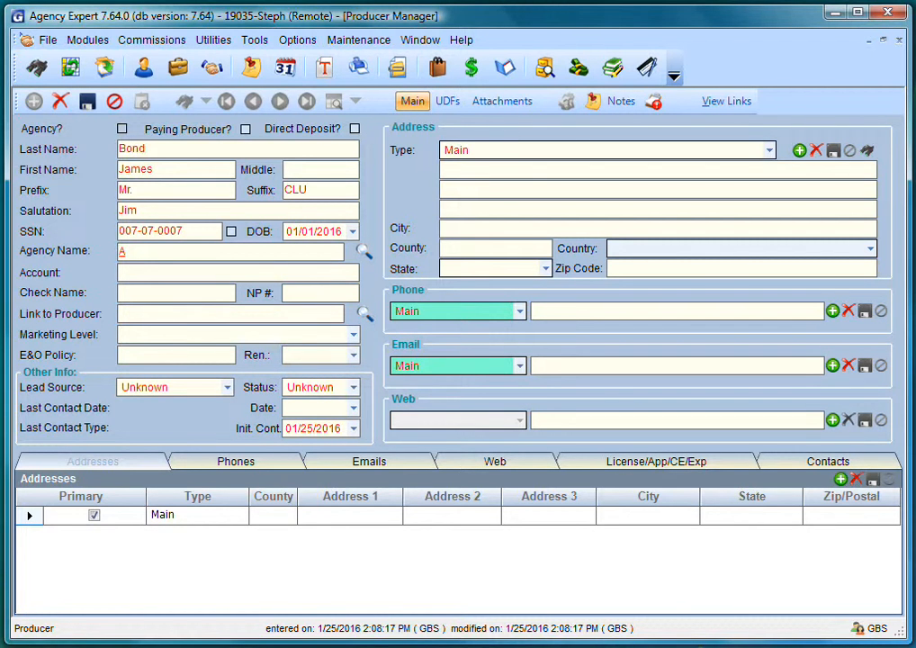
key("Tab")
double_click(351, 315)
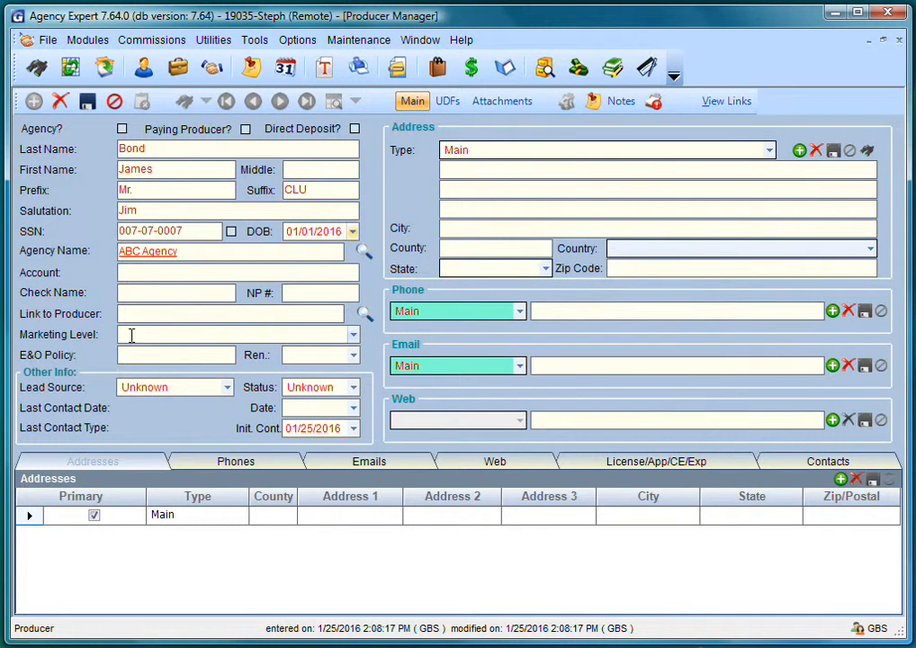
type("987654321")
key("Tab")
type("06/01/2016")
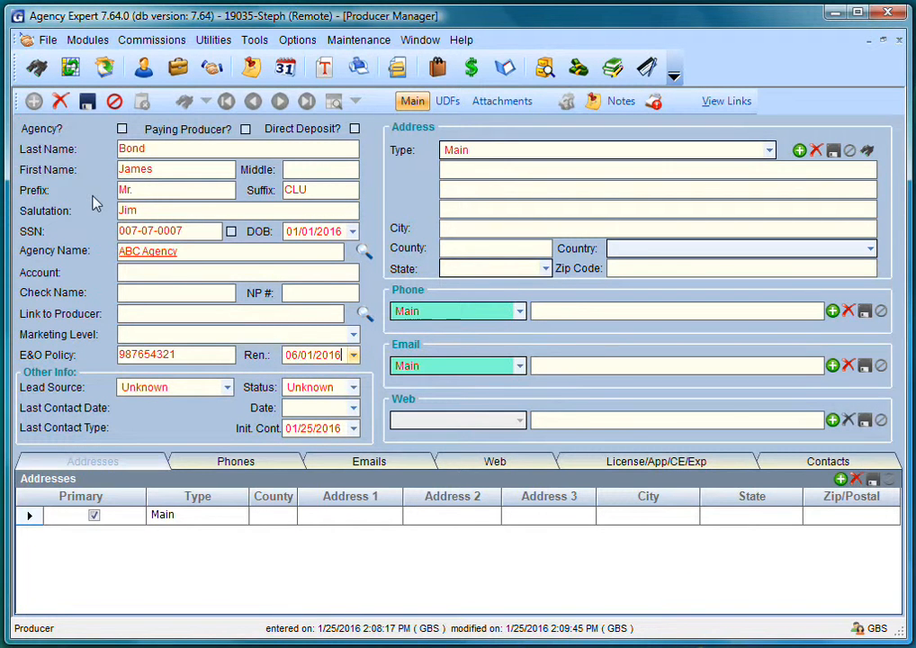
- Set the agent's status to Active and enter the street, suite and zip address
left_click(355, 387)
scroll(355, 430, "up", 10)
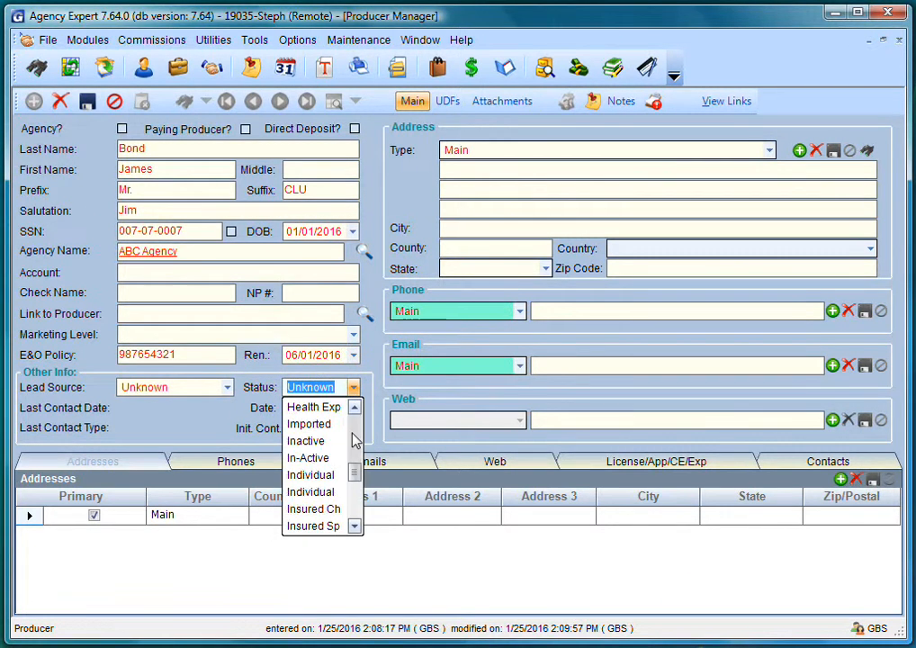
left_click(320, 441)
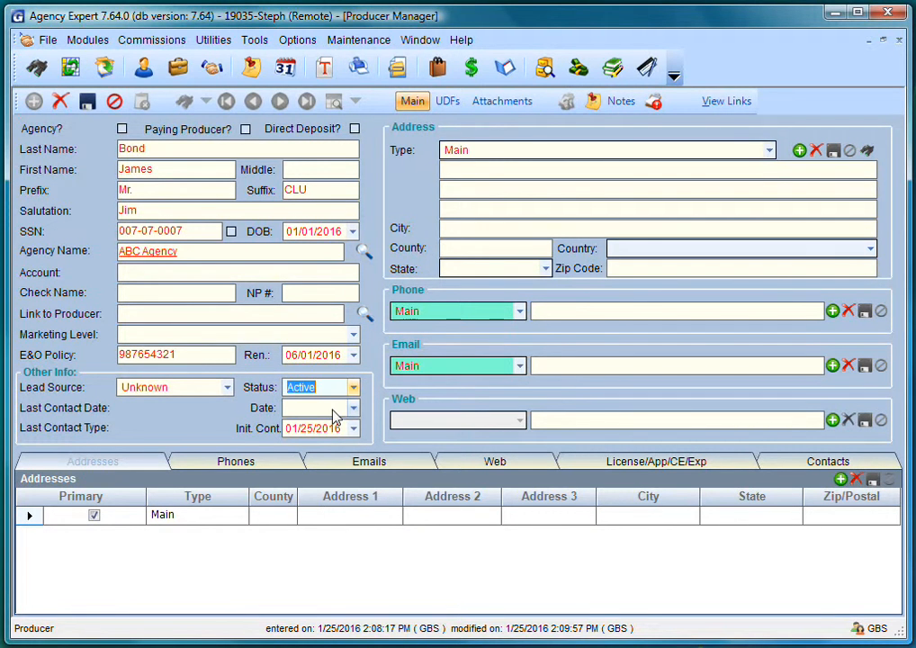
key("Tab")
key("Tab")
key("Tab")
key("Tab")
type("1000 ")
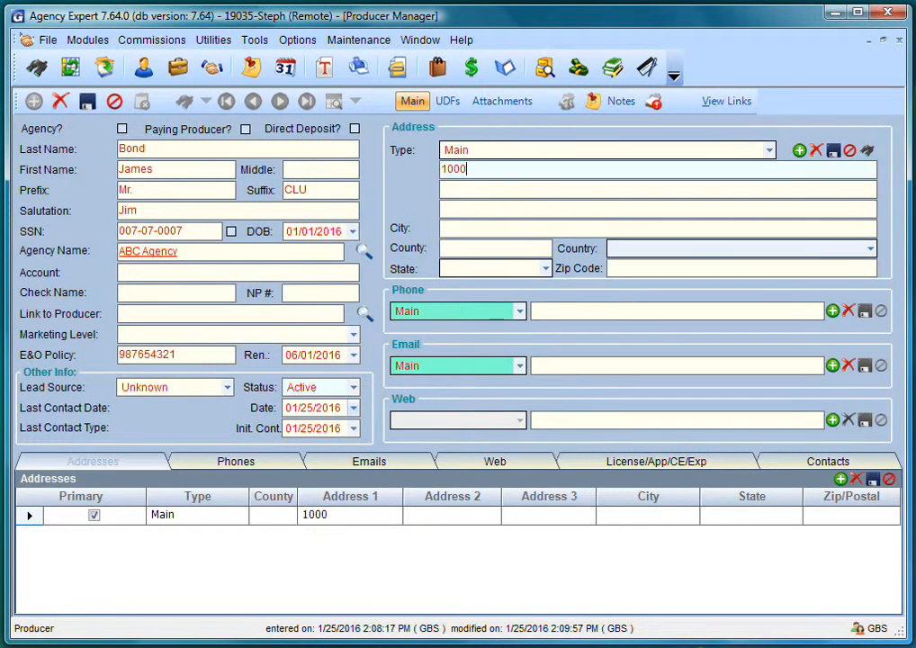
type("Main Street")
key("Tab")
type("Suite A")
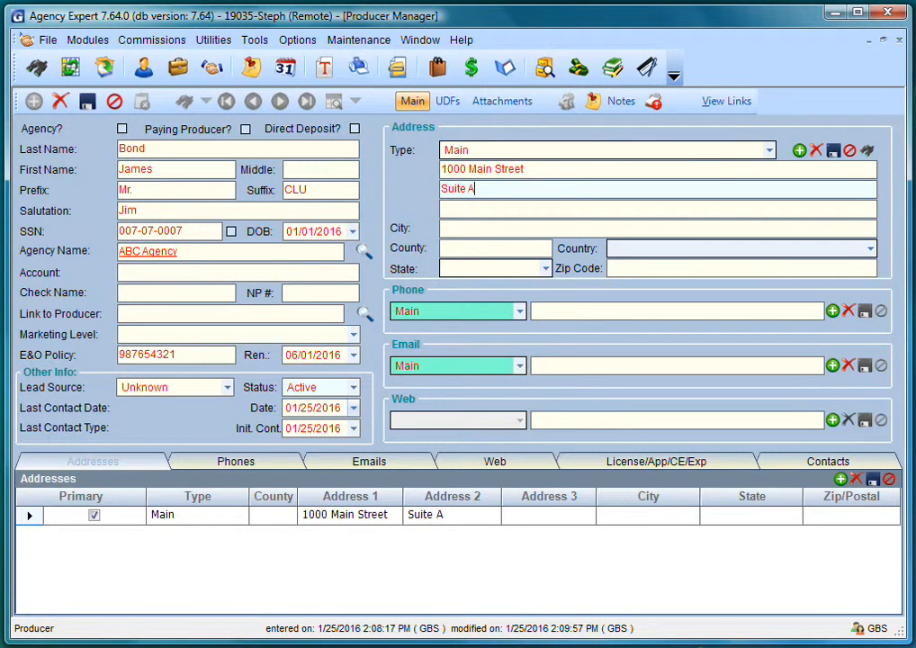
key("Tab")
key("Tab")
type("90210")
key("Tab")
- Add the agent's Cell Phone number and e-mail, then show the Continuing Education records
left_click(521, 310)
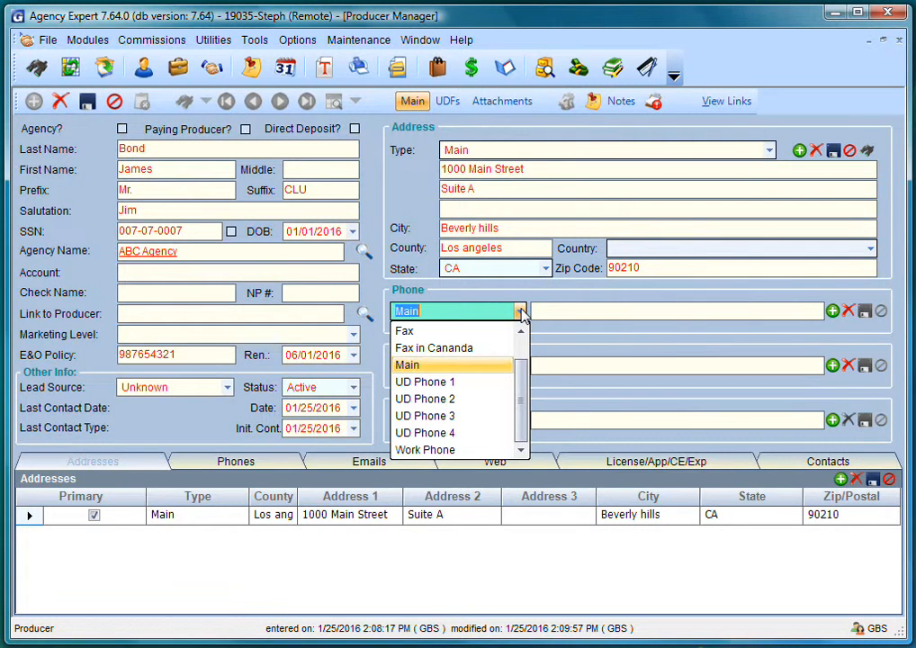
left_click(521, 332)
left_click(469, 350)
left_click(564, 311)
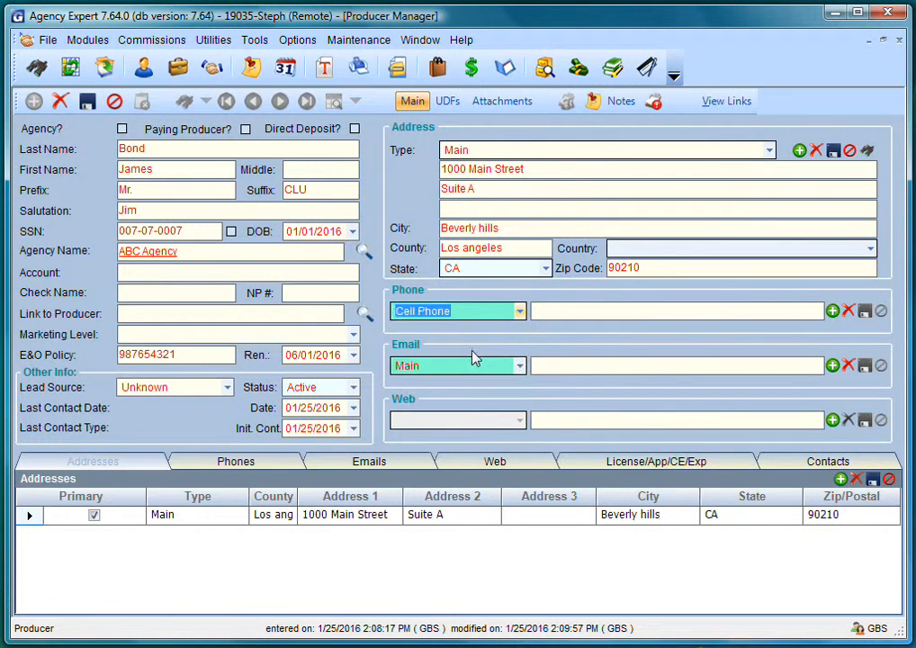
type("424-555-7777")
key("Tab")
key("Tab")
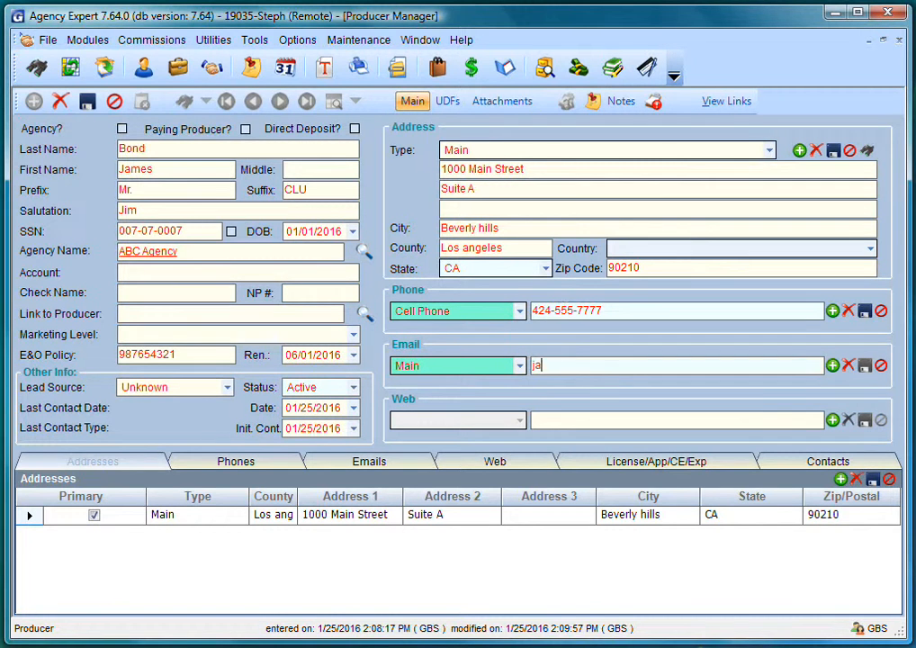
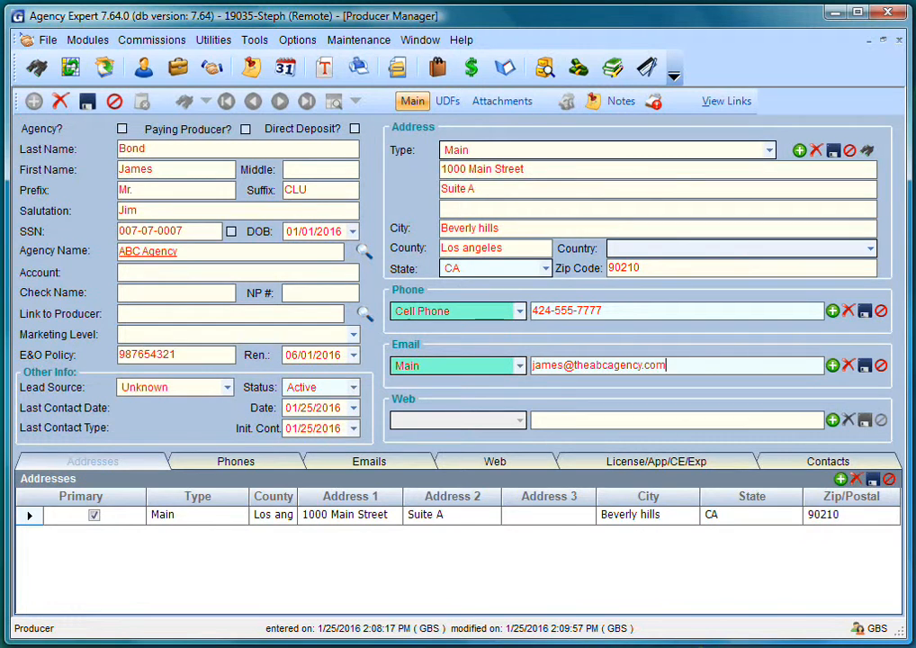
left_click(631, 462)
left_click(590, 482)
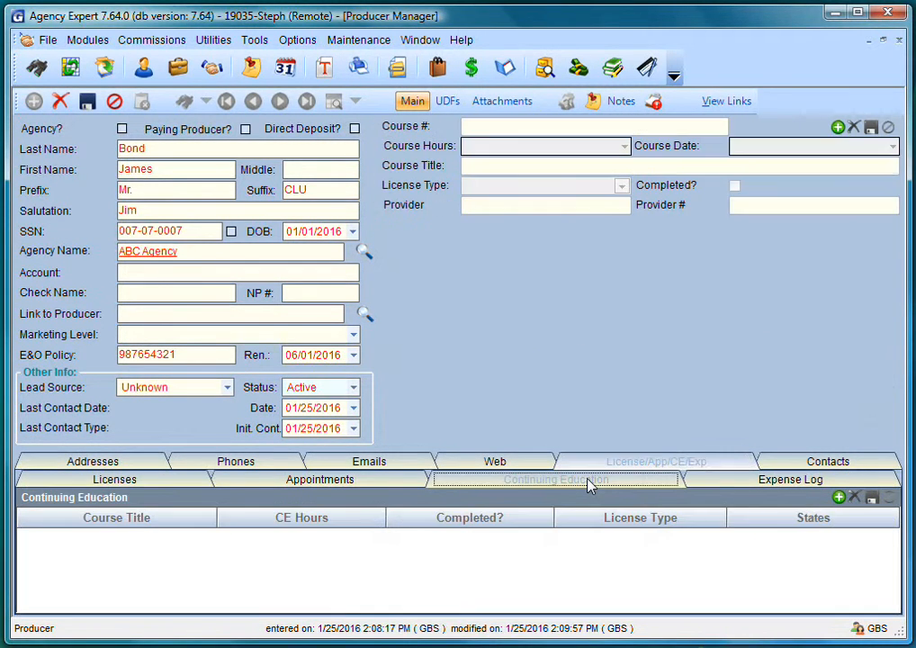
- Add CE course 1301-02, 4 hours, dated 03/01/2015, titled 'Anti-Money Laundering'
left_click(838, 498)
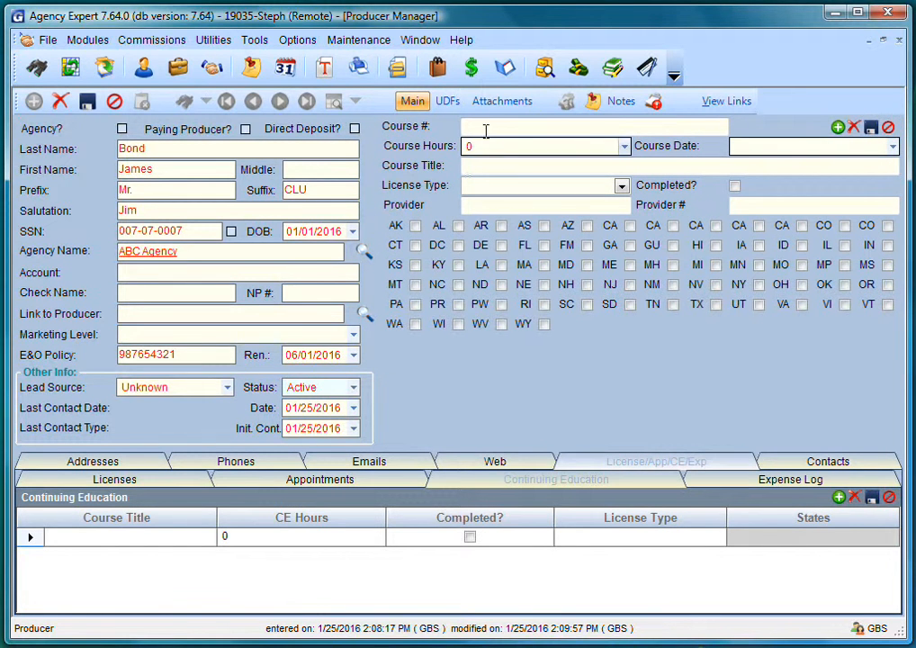
type("1301")
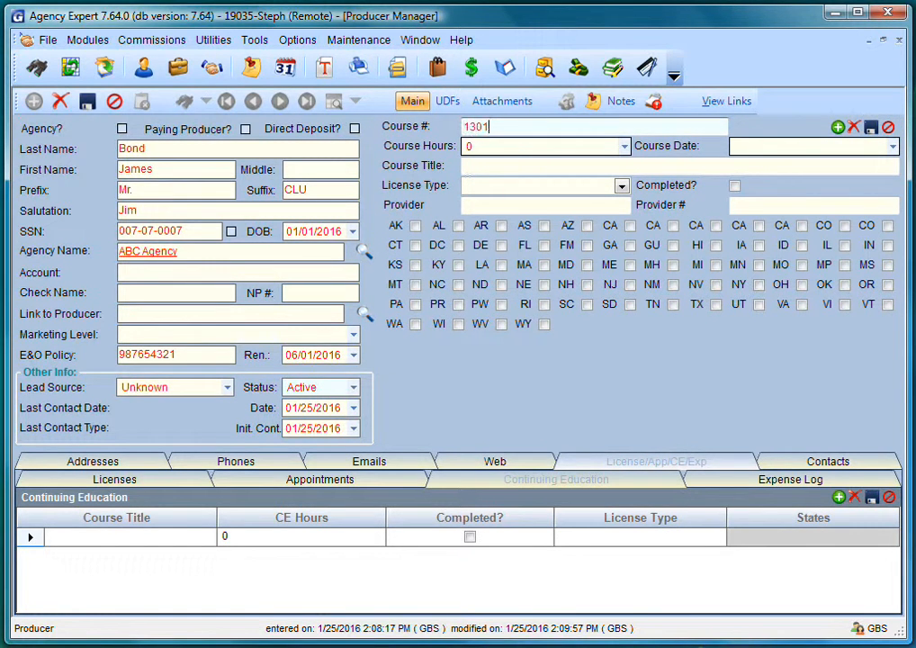
type("-02")
key("Tab")
type("4")
key("Tab")
type("03/01/2015")
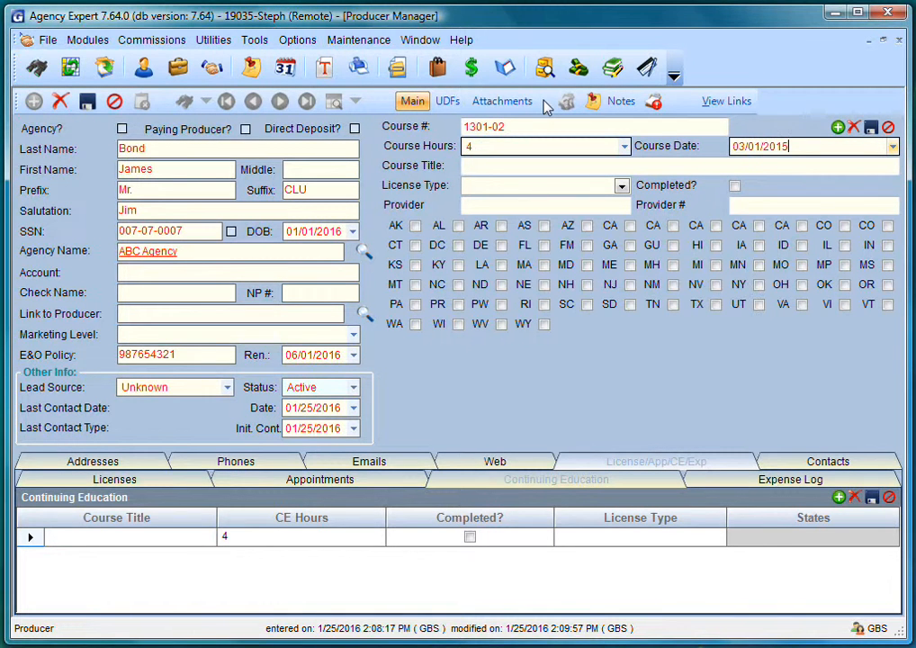
key("Tab")
type("Ant")
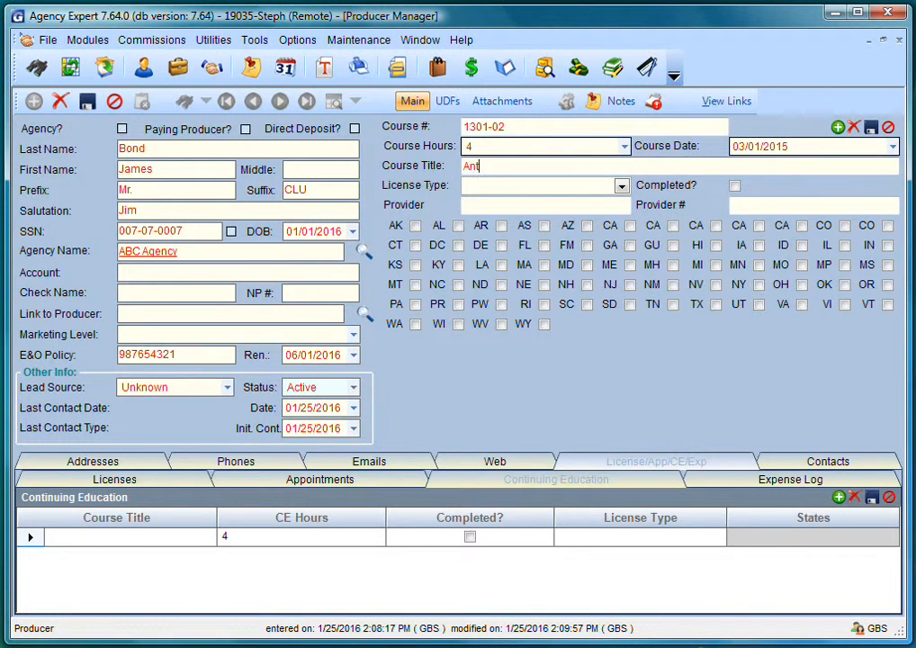
type("i-Money Laundering")
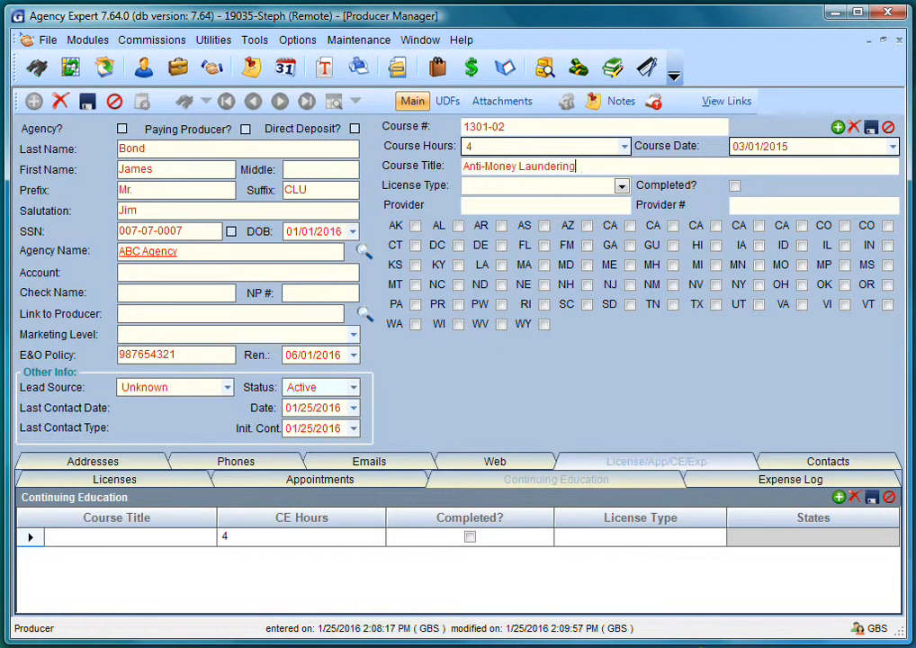
key("Tab")
- Set the course's license type to Agent, mark it completed, provider WebCE, applying to CA
type("A")
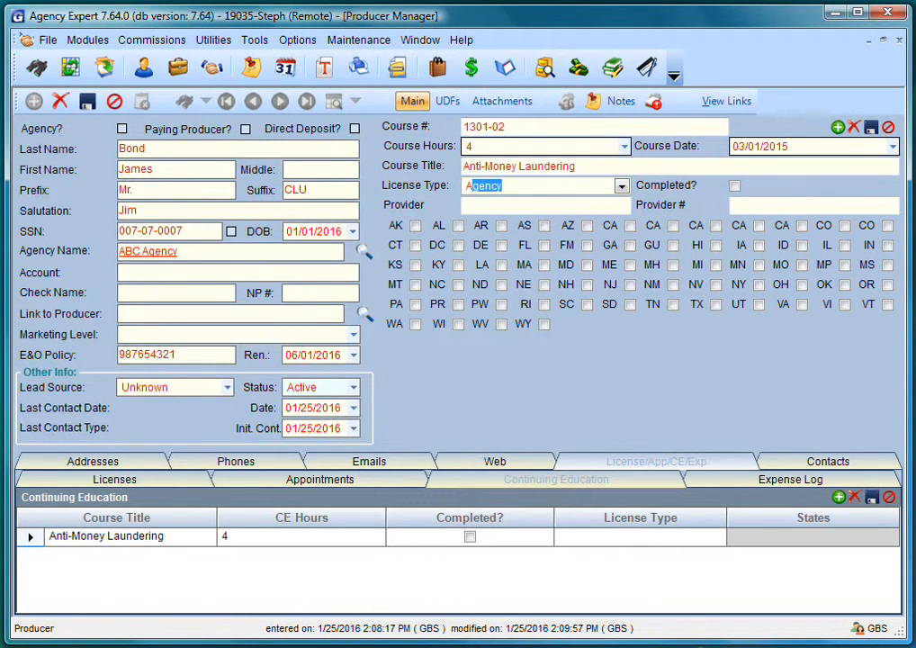
key("Down")
left_click(735, 187)
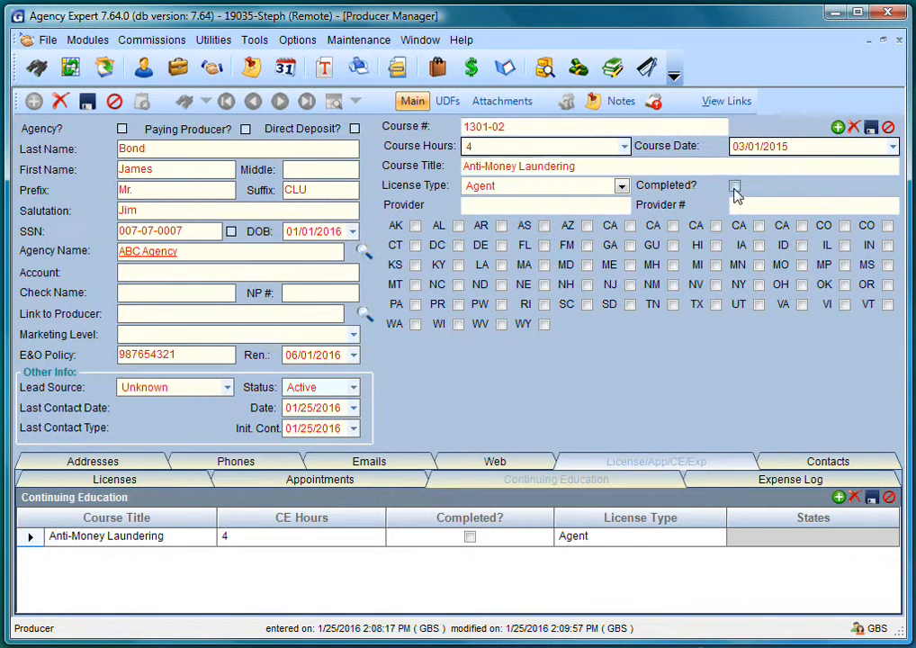
left_click(593, 207)
type("WebCE")
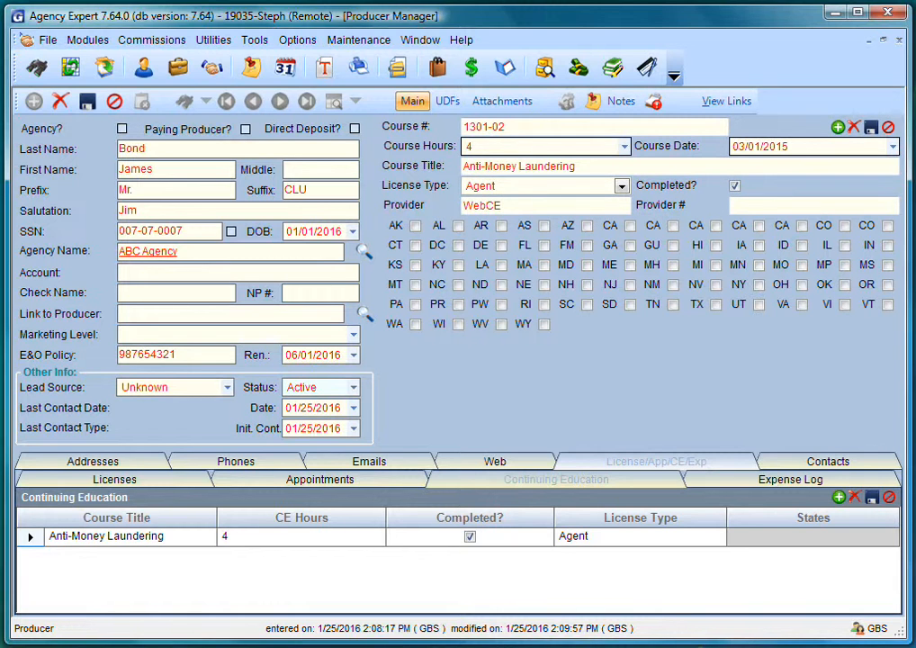
left_click(673, 226)
- Save the producer record and open a maximized, blank Individual Manager form
left_click(89, 102)
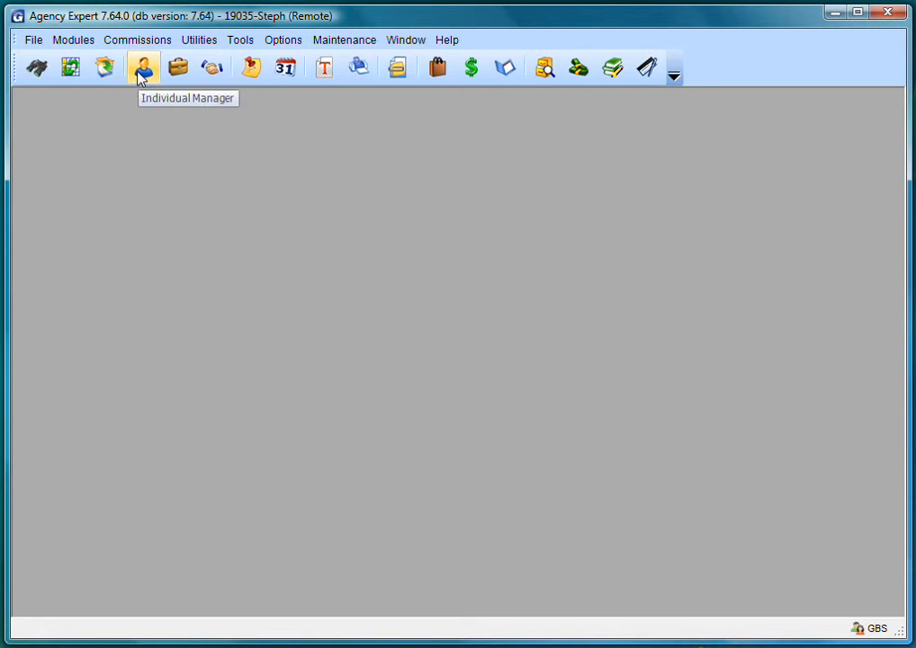
left_click(141, 72)
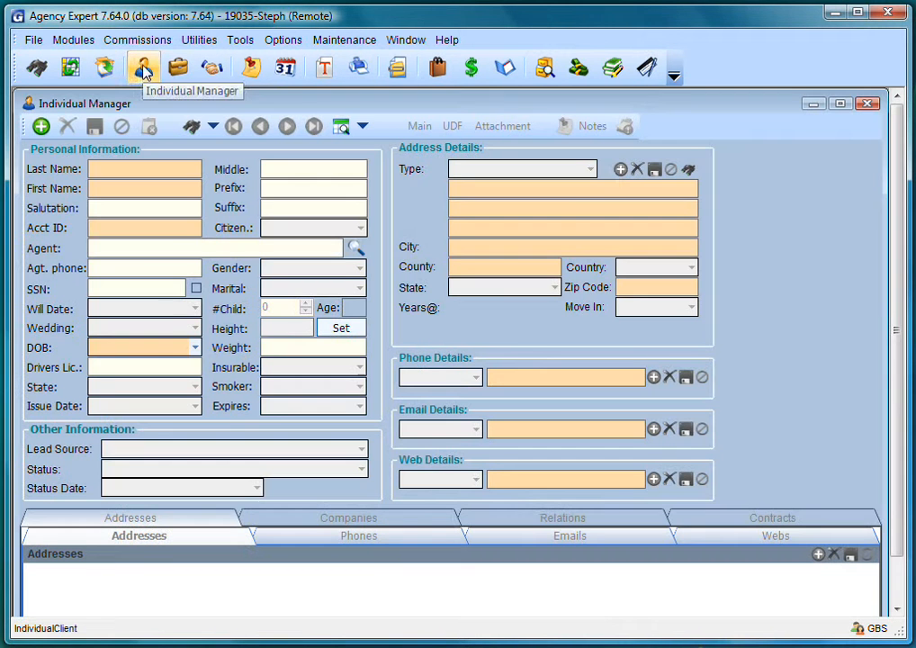
left_click(839, 103)
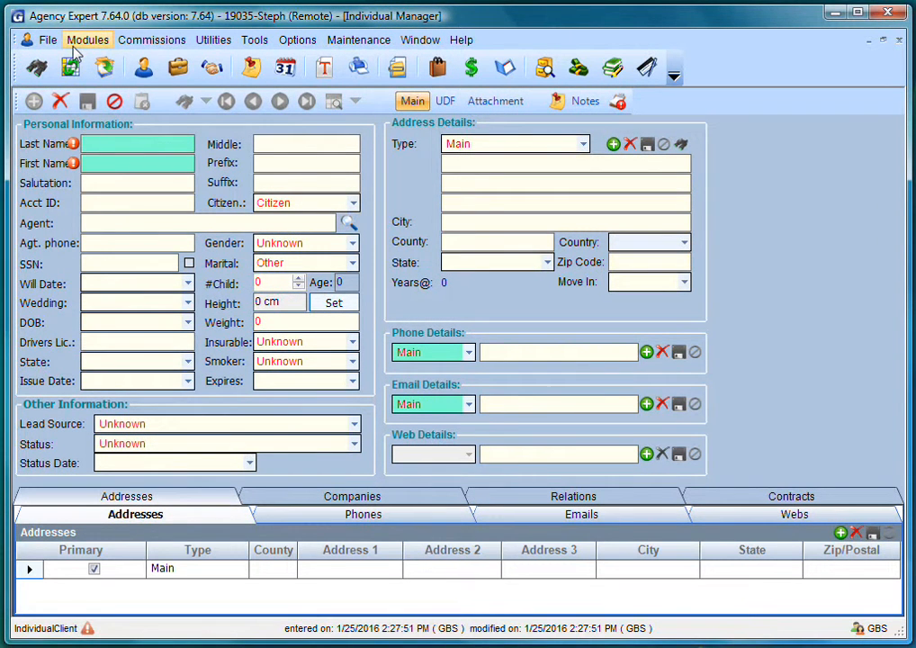
- Enter the client's last and first names, prefix Mr., a salutation, and assign the agent
type("Smith")
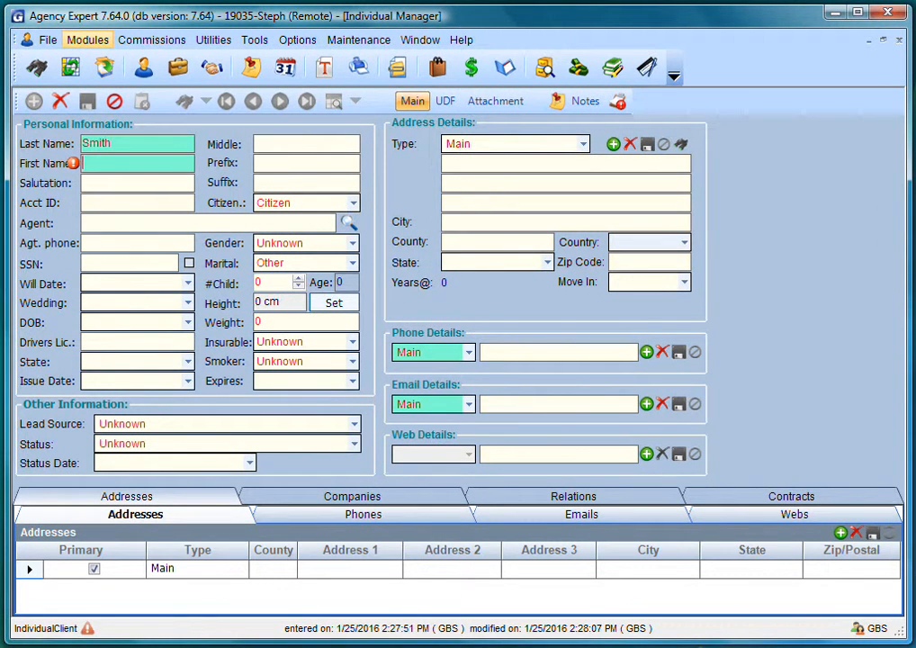
type("John")
type("Mr.")
key("Tab")
type("Joh")
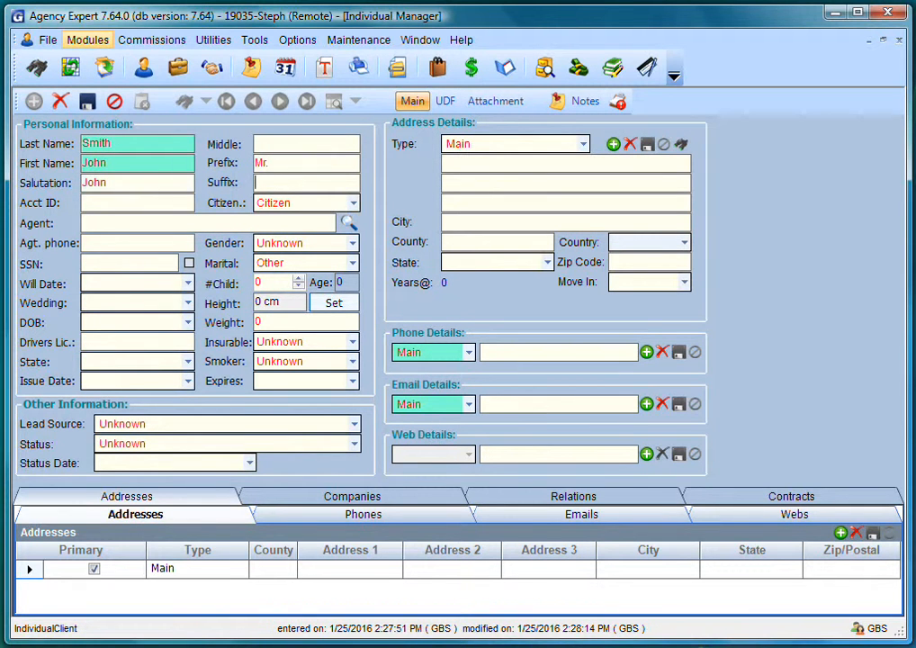
key("Tab")
key("Tab")
type("B")
left_click(348, 223)
double_click(177, 327)
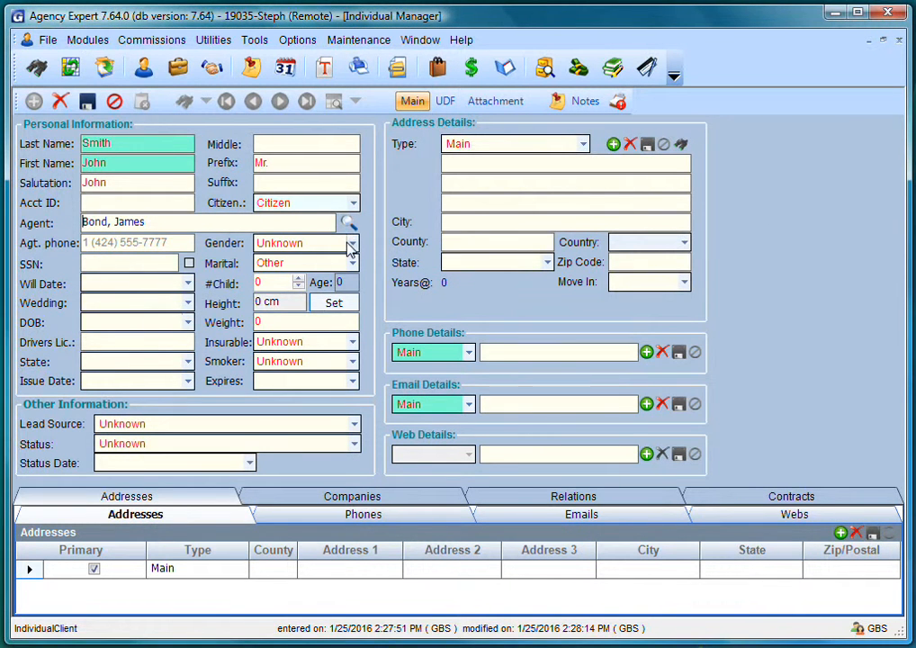
- Set gender Male, enter the client's SSN, and set marital status Single
left_click(350, 243)
left_click(301, 297)
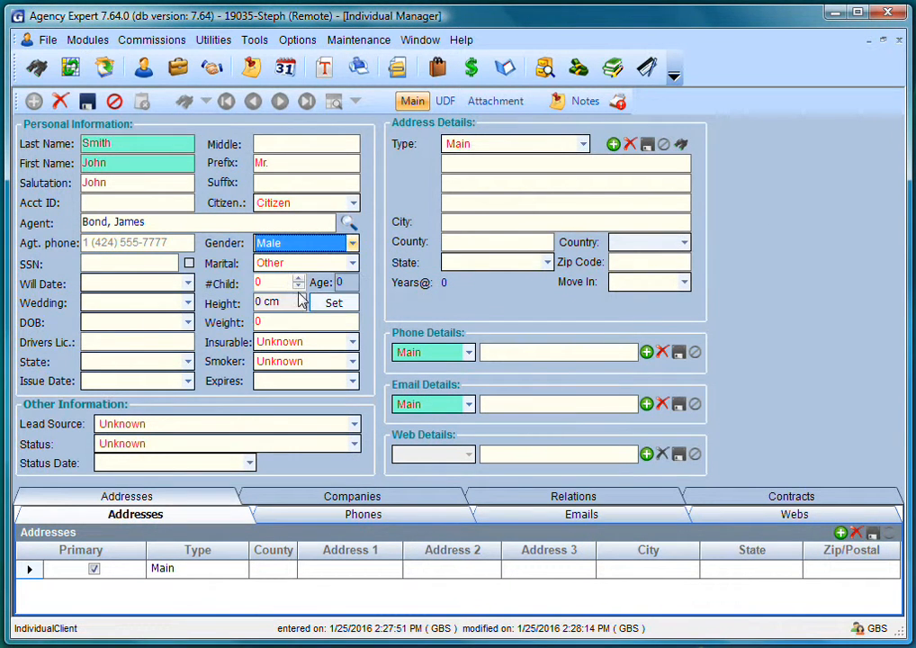
left_click(130, 262)
type("111-22-3333")
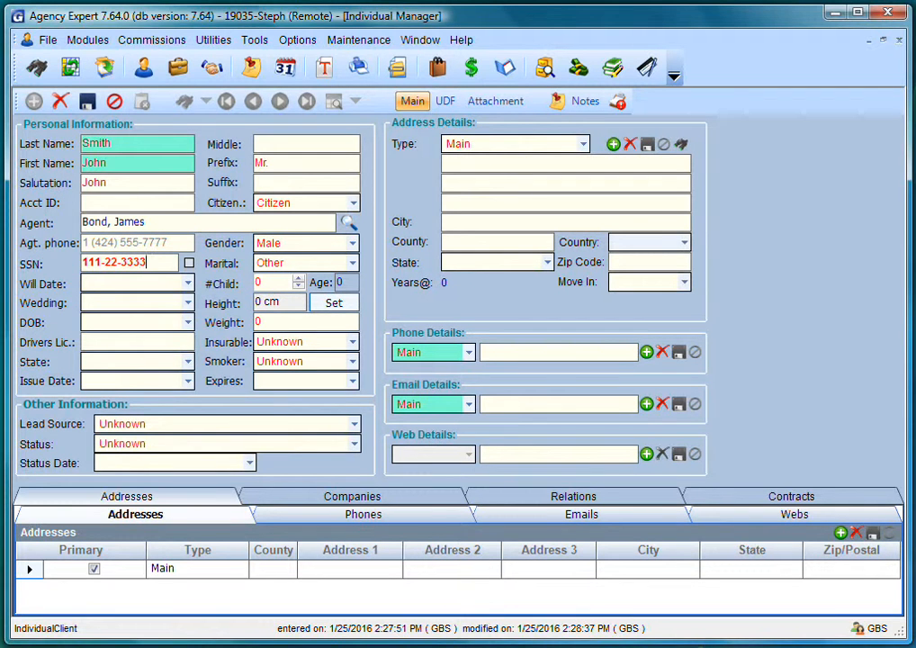
left_click(352, 264)
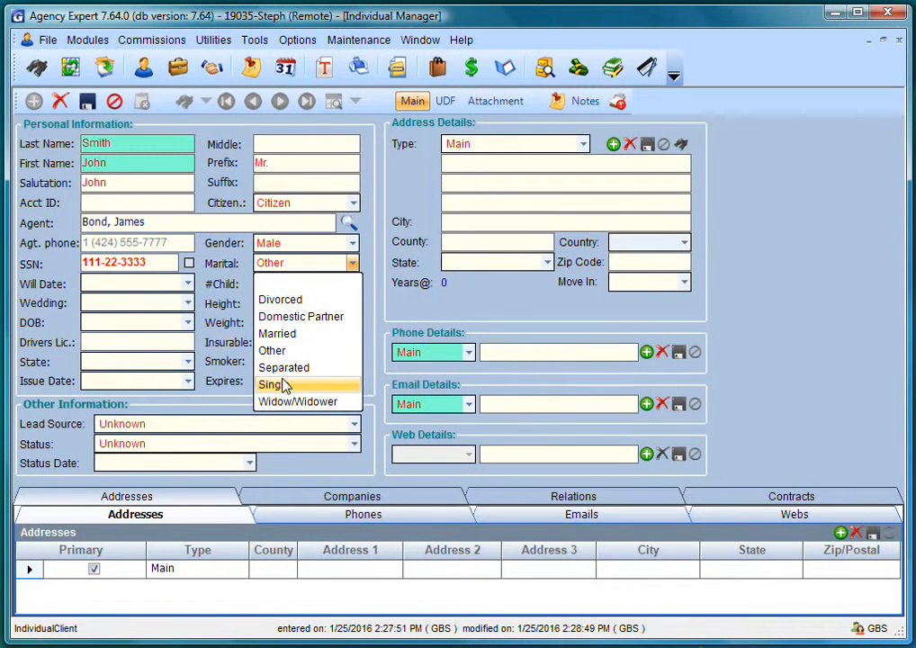
left_click(283, 385)
- Set height 5 ft 10 in, enter the birth date, and weight 175
left_click(331, 301)
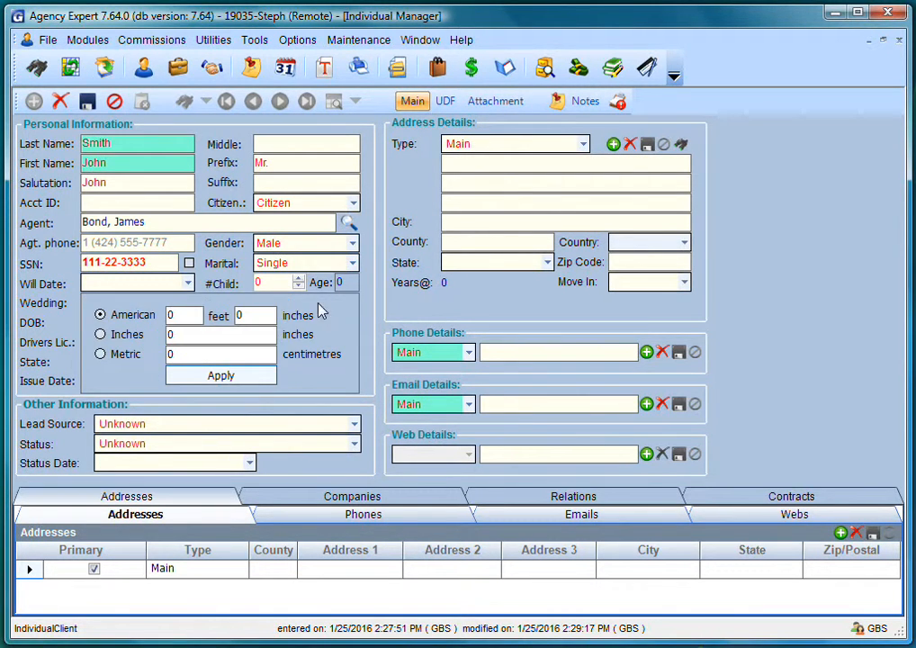
type("5")
key("Tab")
type("10")
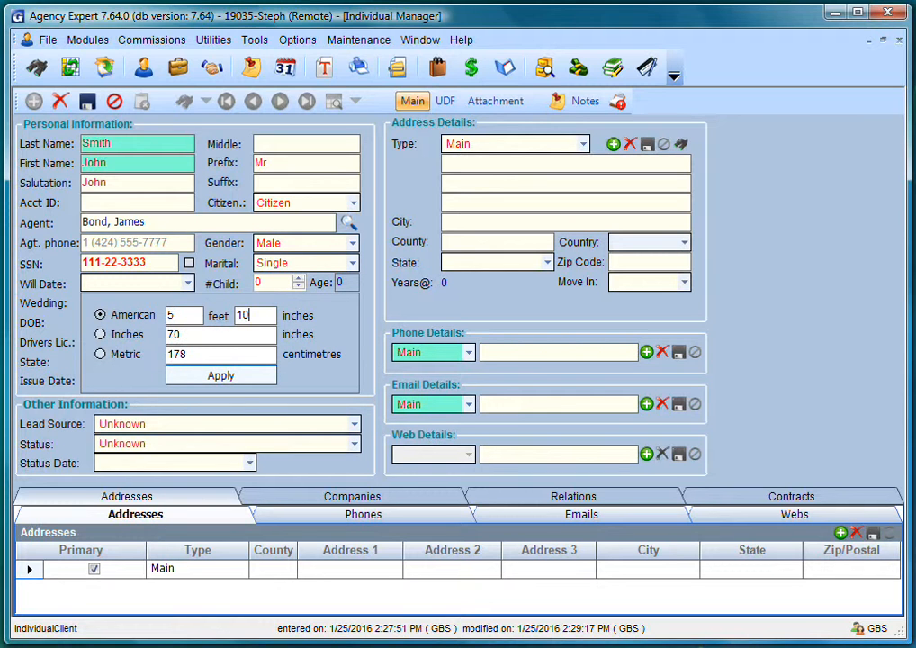
left_click(220, 376)
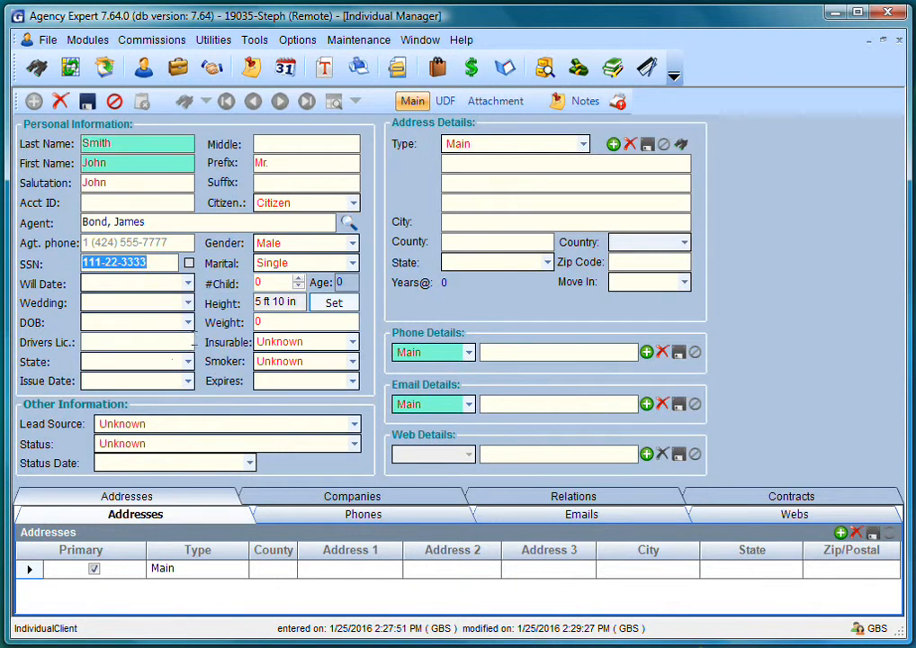
left_click(97, 321)
type("12011971")
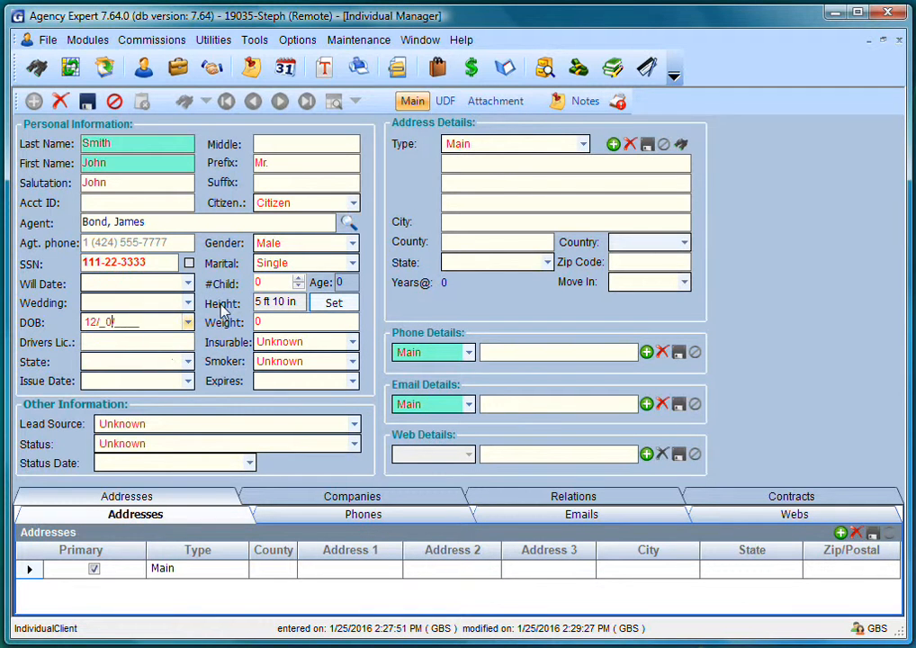
key("Tab")
type("175")
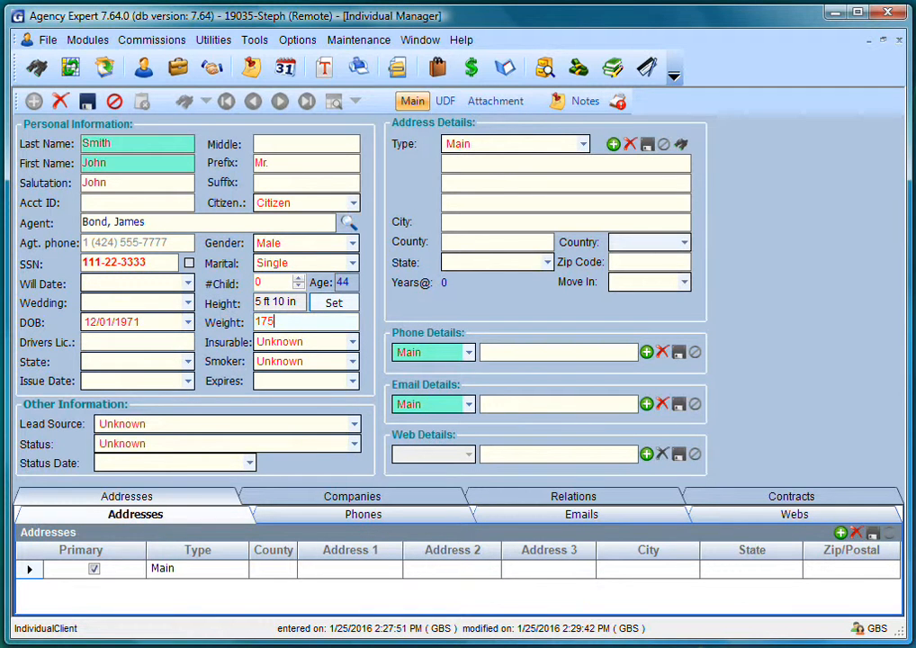
- Enter the driver's licence number, mark the client Insurable, and choose licence state CO
left_click(161, 344)
type("92-111111")
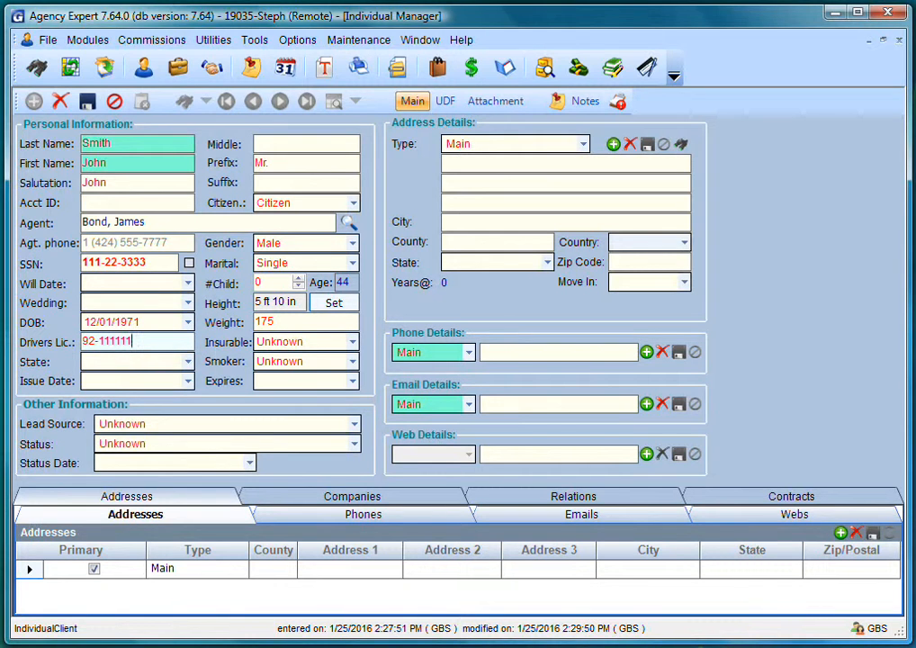
left_click(351, 342)
left_click(297, 379)
left_click(120, 364)
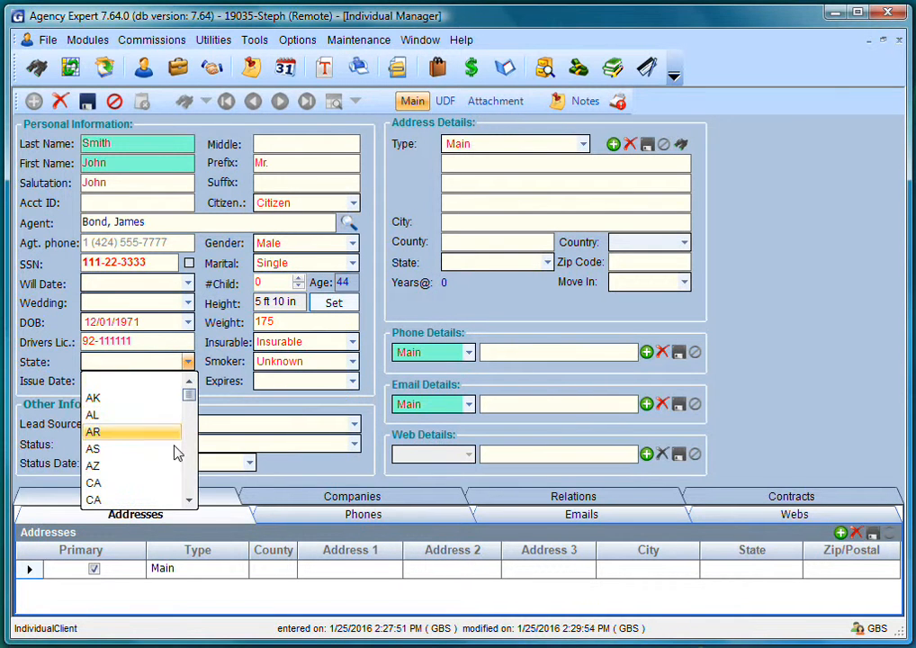
scroll(168, 434, "down", 2)
left_click(112, 438)
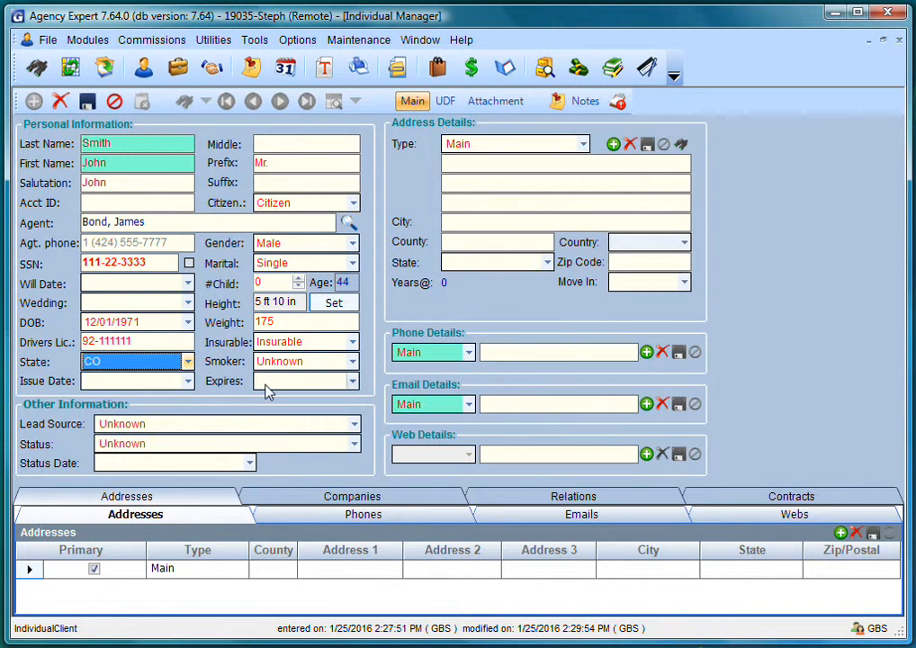
- Mark the client Nonsmoker, with licence issued 12/01/2013 and expiring 12/01/2018
left_click(307, 363)
left_click(300, 400)
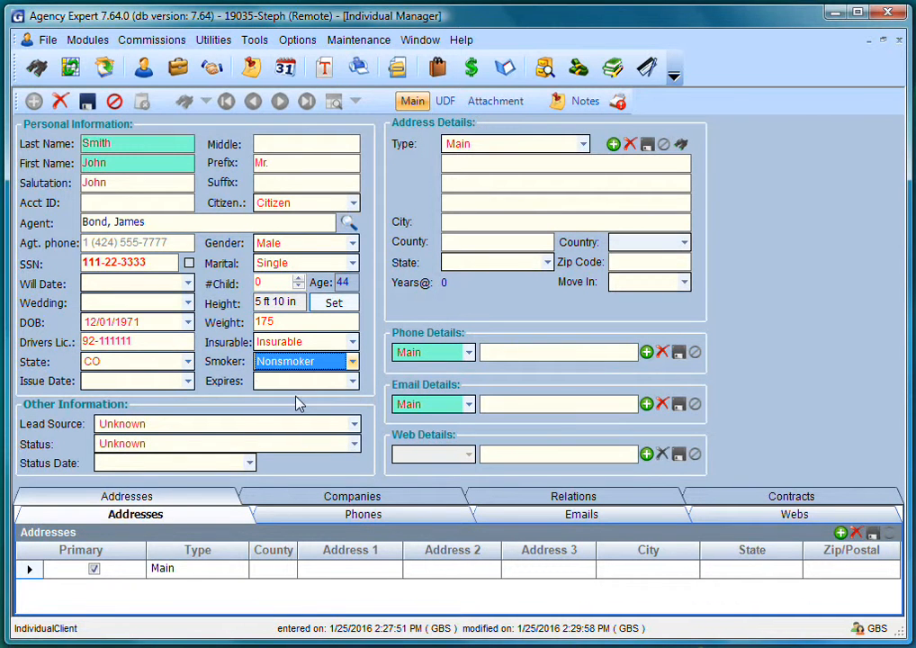
left_click(97, 382)
type("12012013")
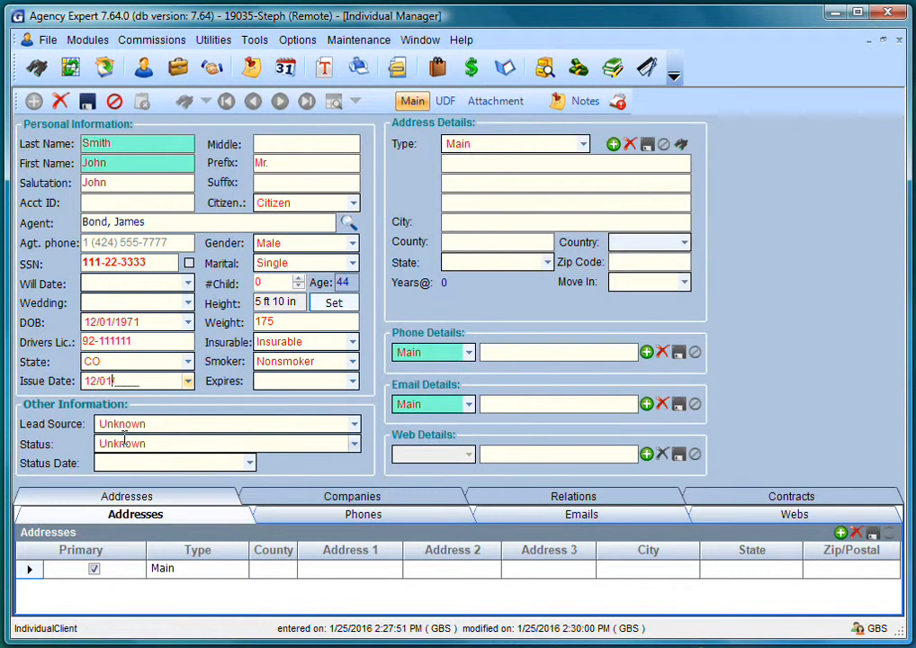
key("Tab")
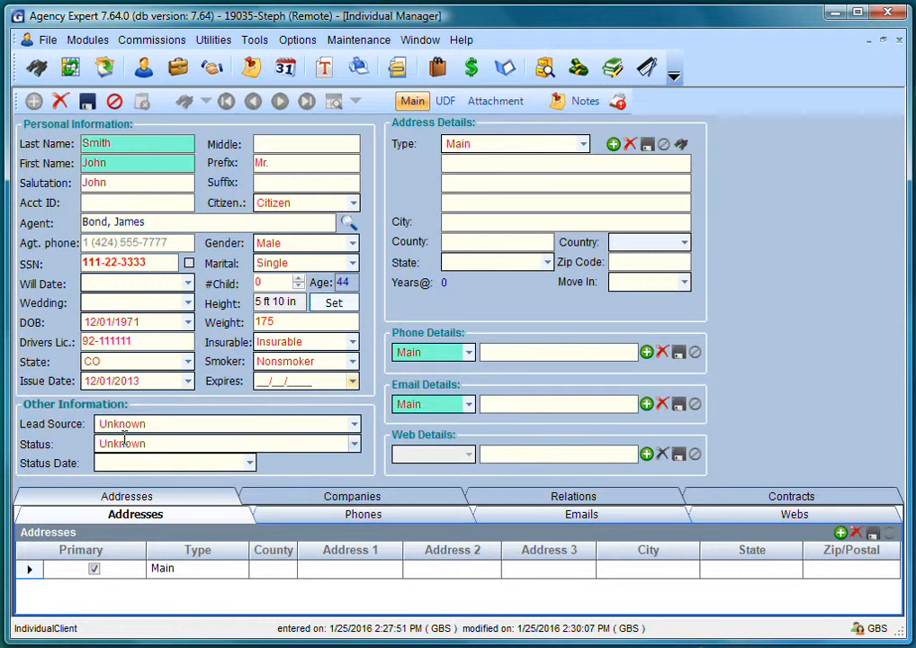
type("12/01/2018")
- Enter the client's street and zip code so city fills in, with move-in date 06/01/2001
left_click(468, 162)
type("123 Pinme ")
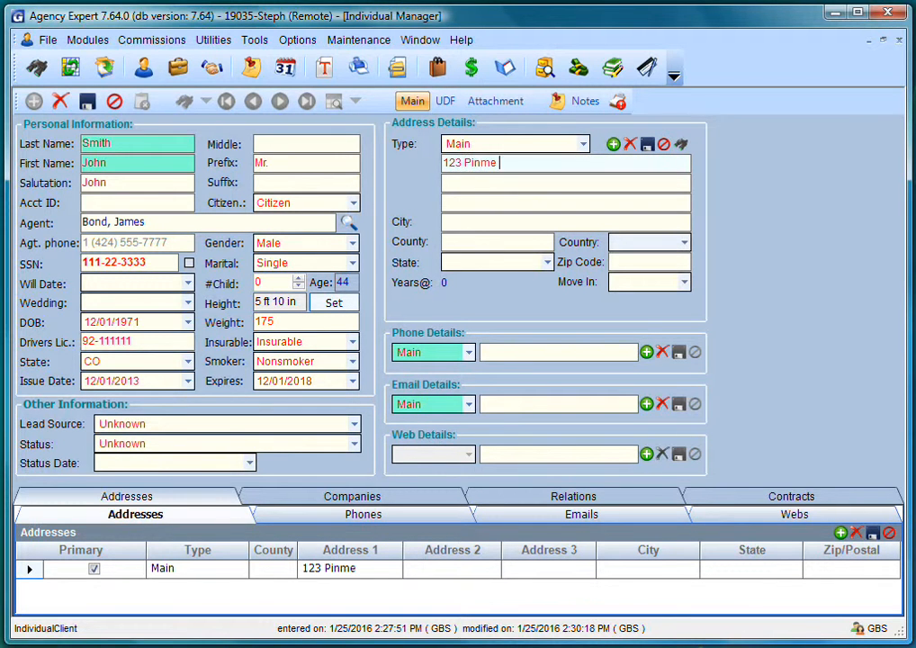
type("Street")
key("Tab")
type("800")
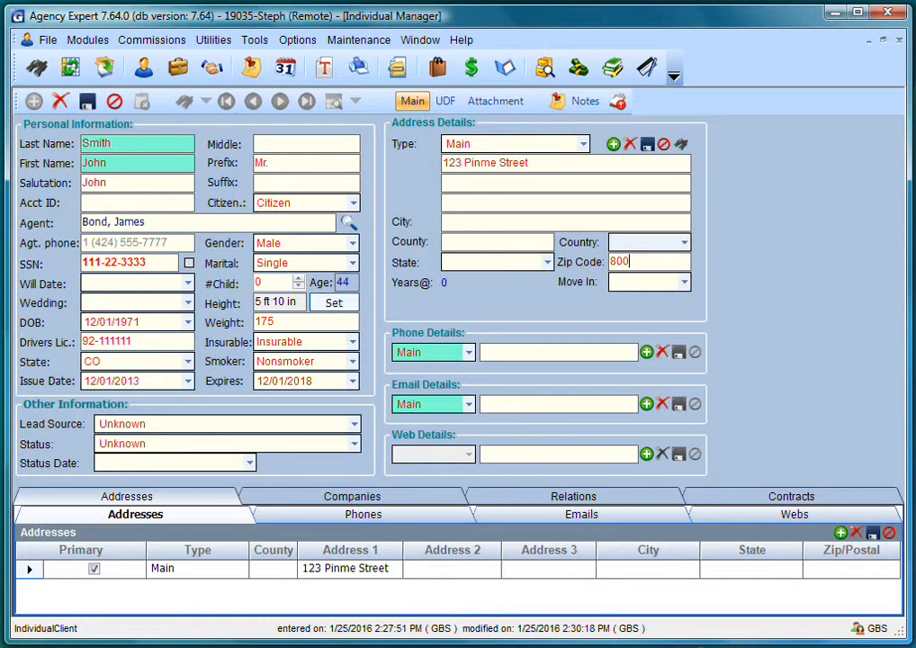
key("Tab")
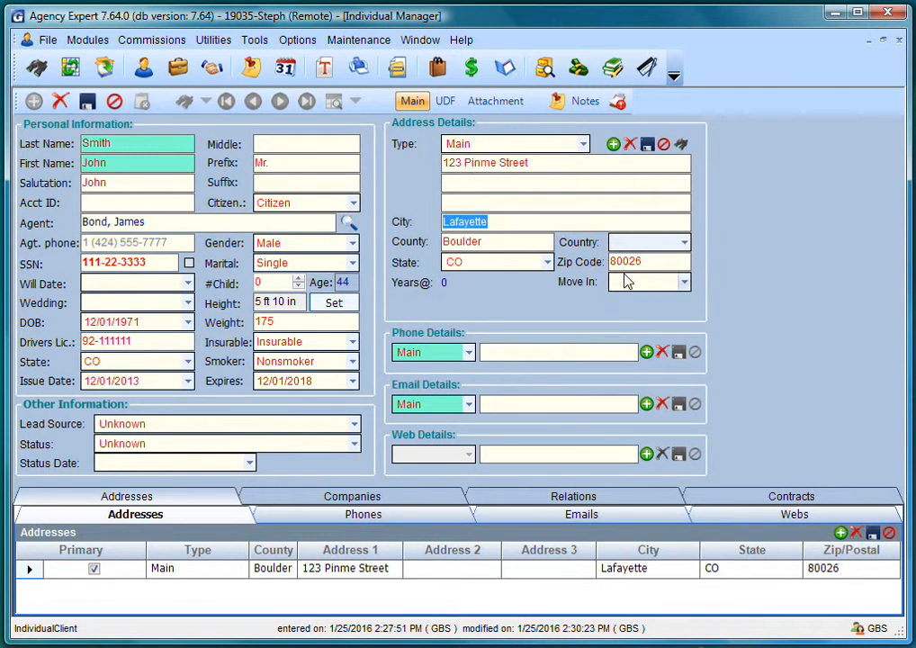
left_click(635, 281)
type("06/0")
type("1/2001")
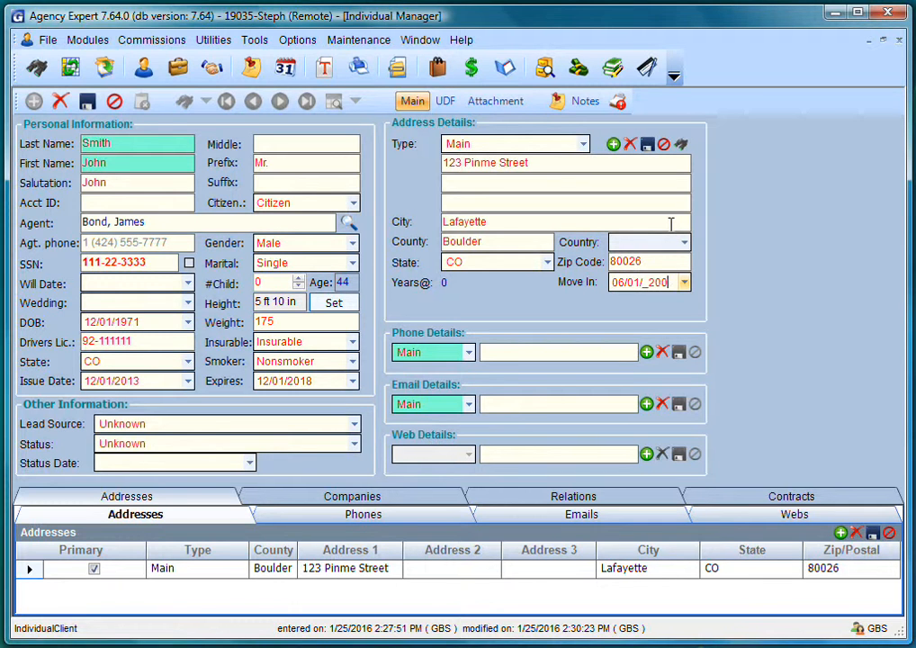
- Add the main phone number and save the individual client
left_click(485, 352)
type("303")
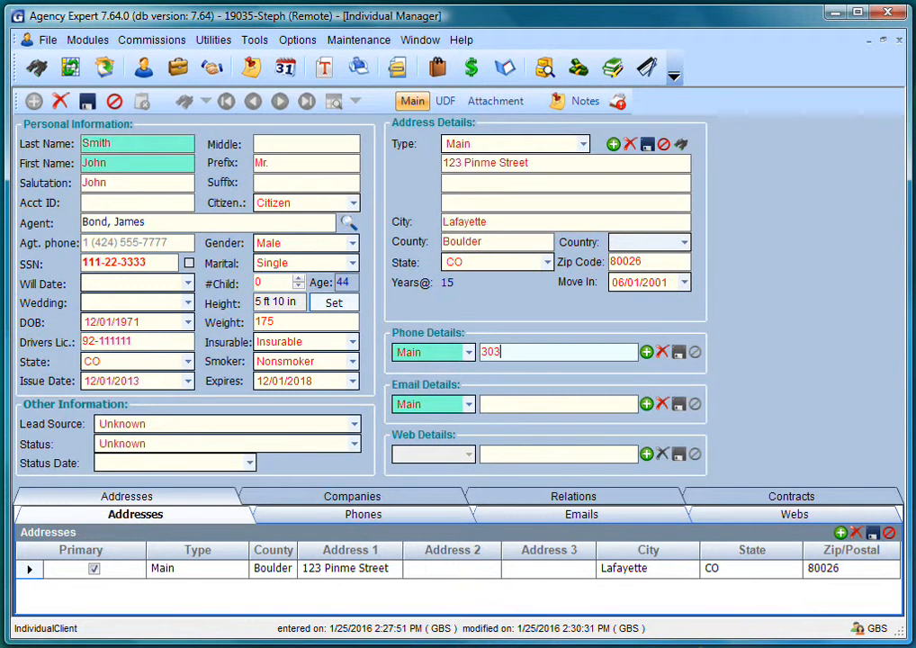
type("-555-")
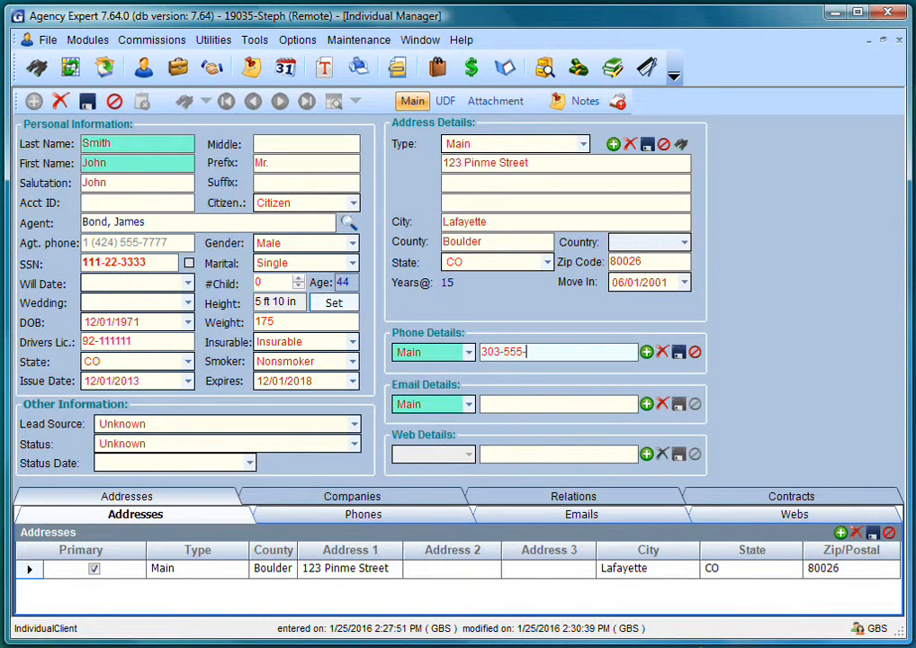
type("0001")
left_click(88, 102)
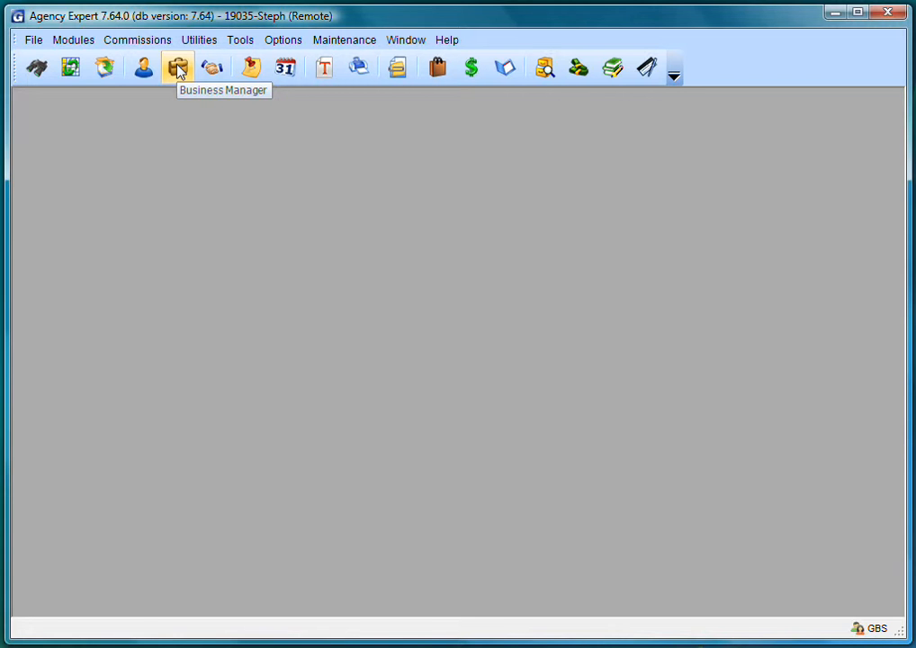
- Start a new business client named The Best Company in Business Manager and enter its account ID
left_click(179, 72)
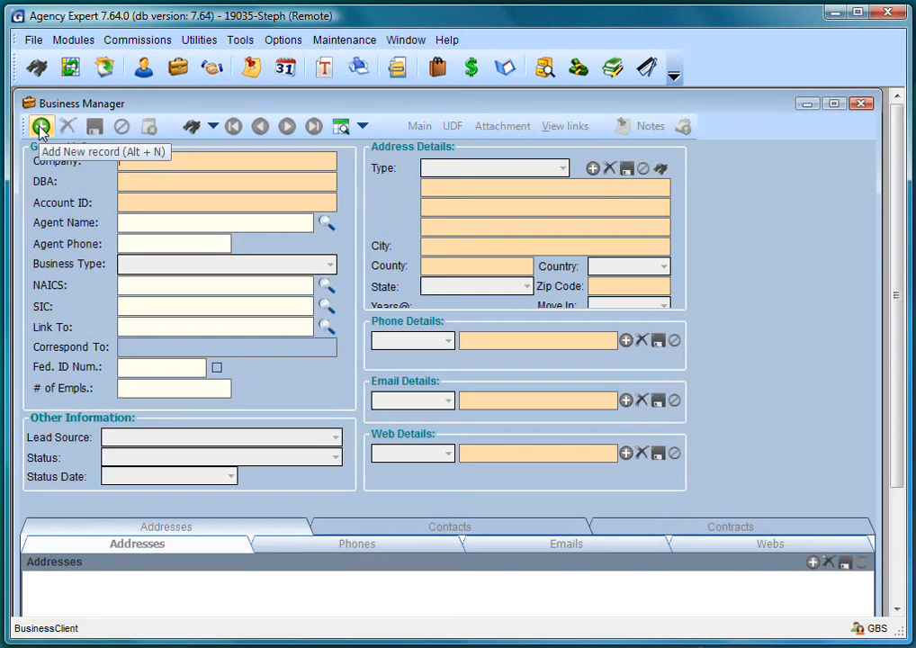
left_click(41, 127)
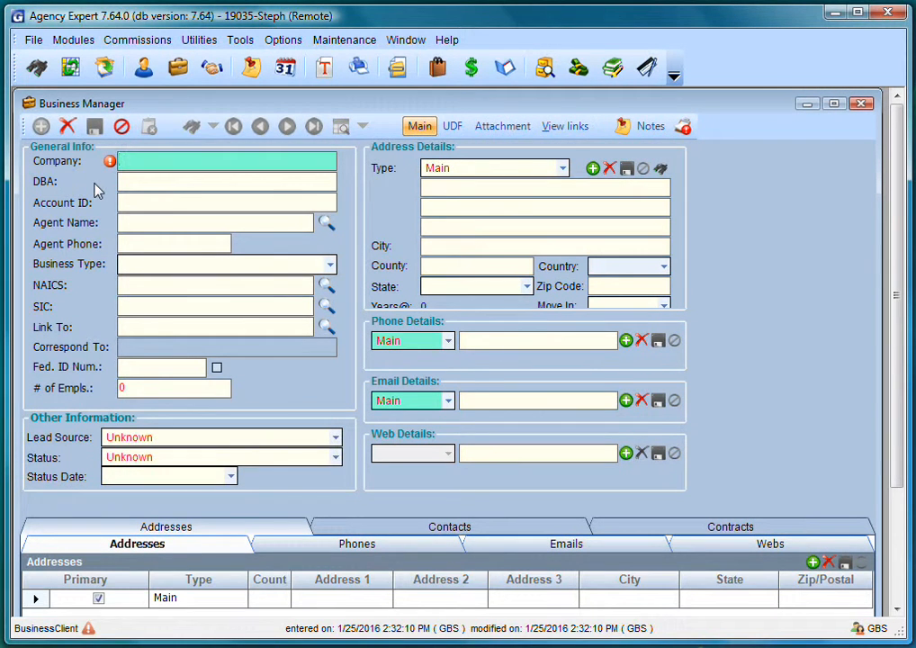
type("The Best Company,")
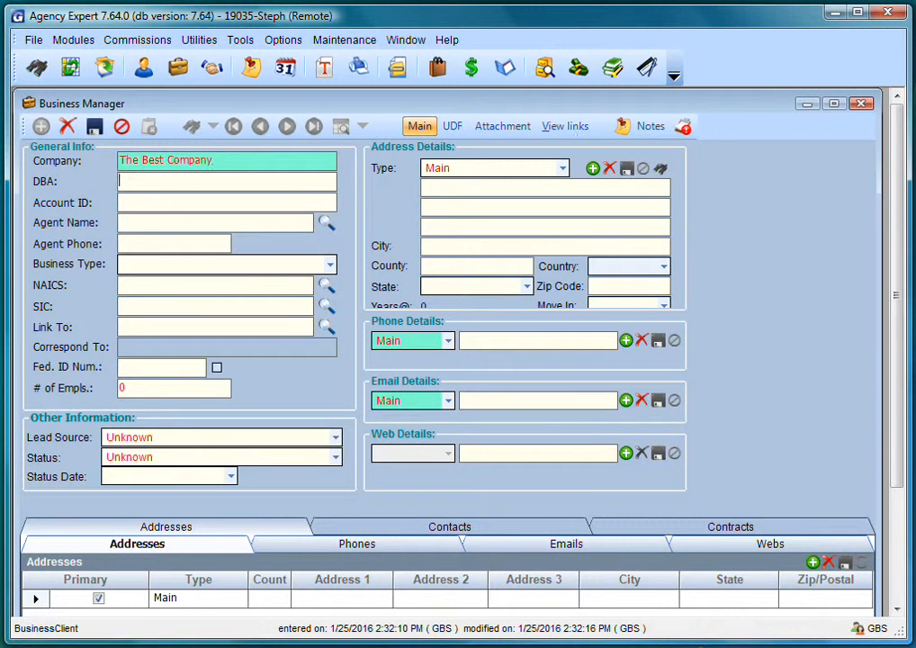
key("Tab")
type("100001")
- Assign the agent from the producer list and set Business Type to Bakery
left_click(326, 225)
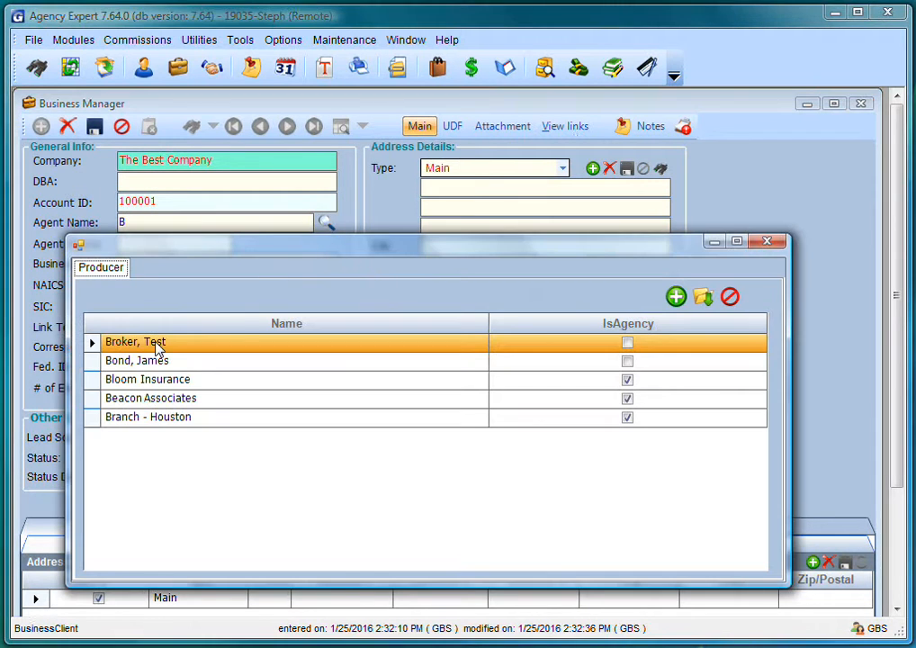
double_click(94, 361)
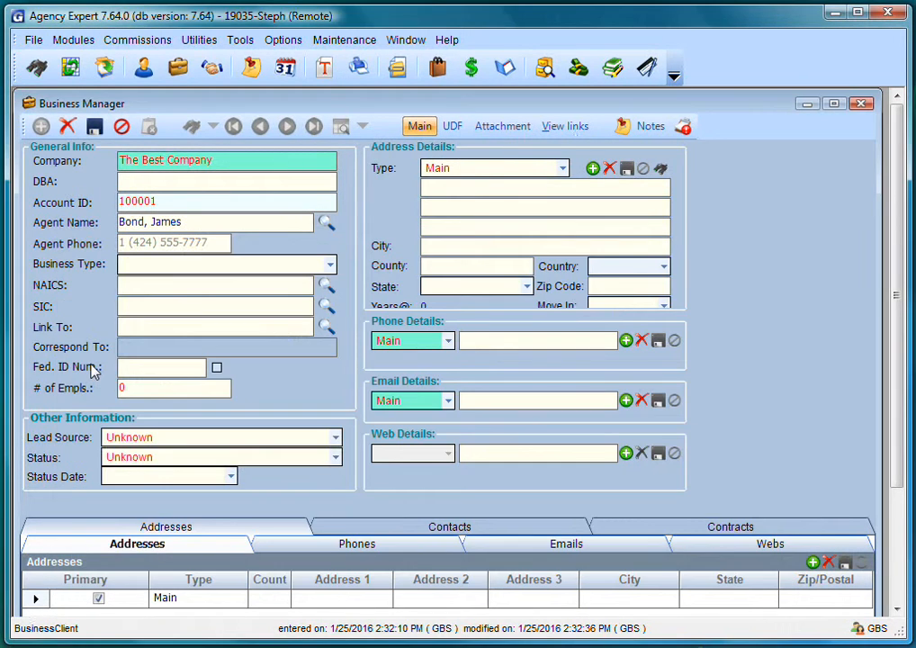
type("Bakery")
- Choose NAICS 445291 Baked Goods Stores and enter the federal ID number
left_click(149, 284)
type("Ba")
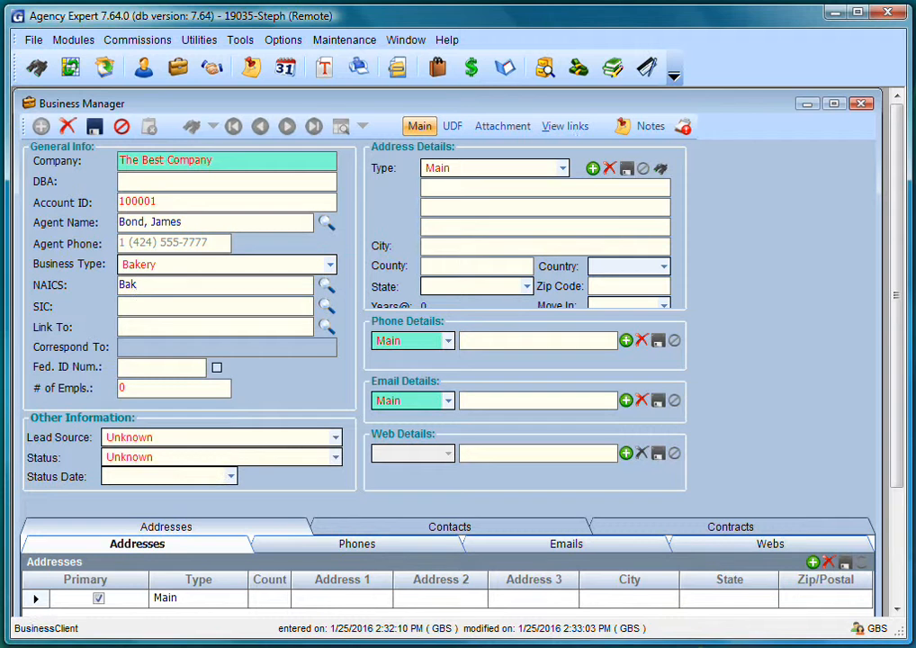
left_click(326, 287)
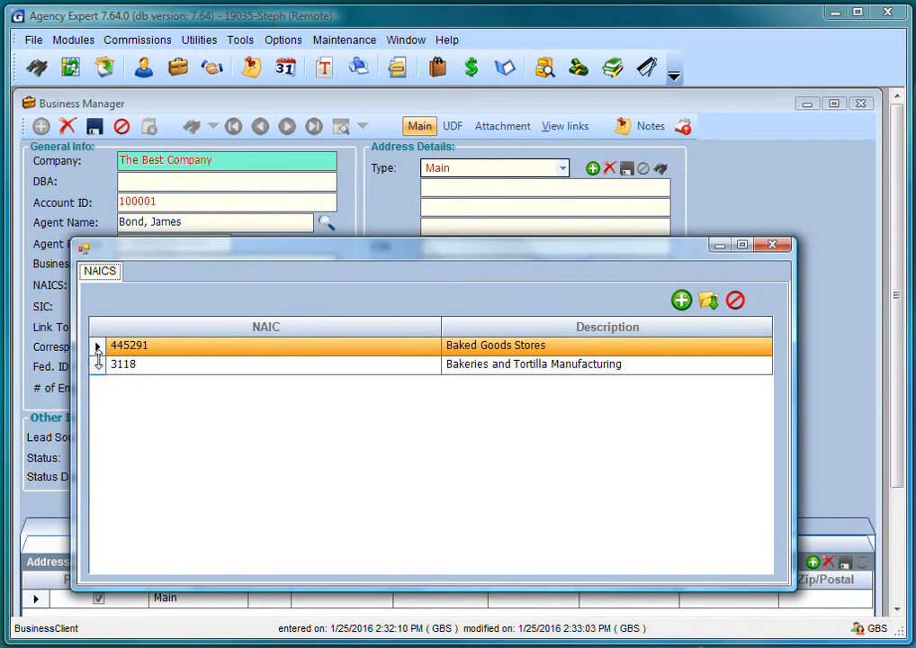
double_click(100, 351)
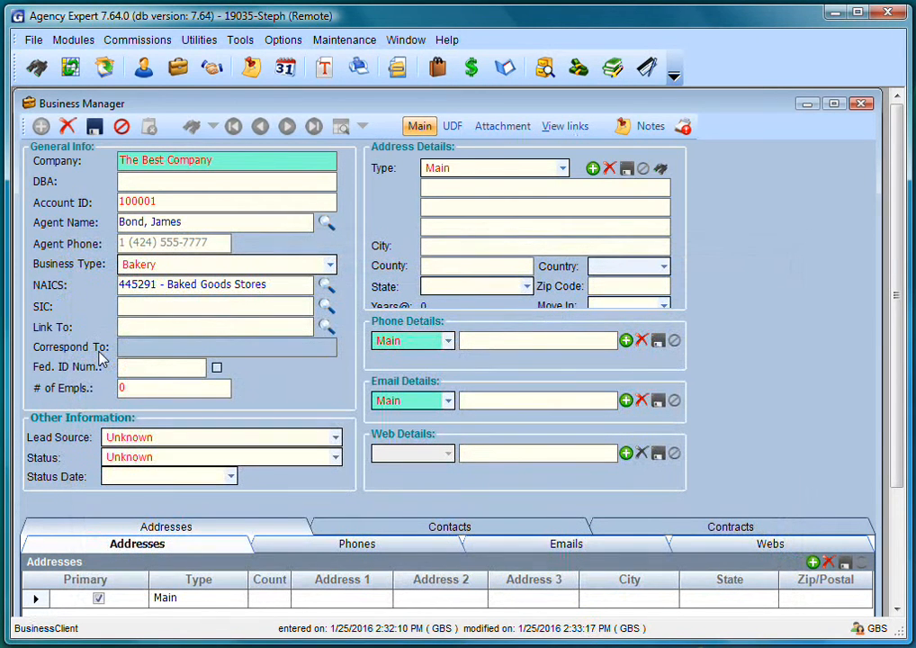
left_click(125, 367)
type("92-1234567")
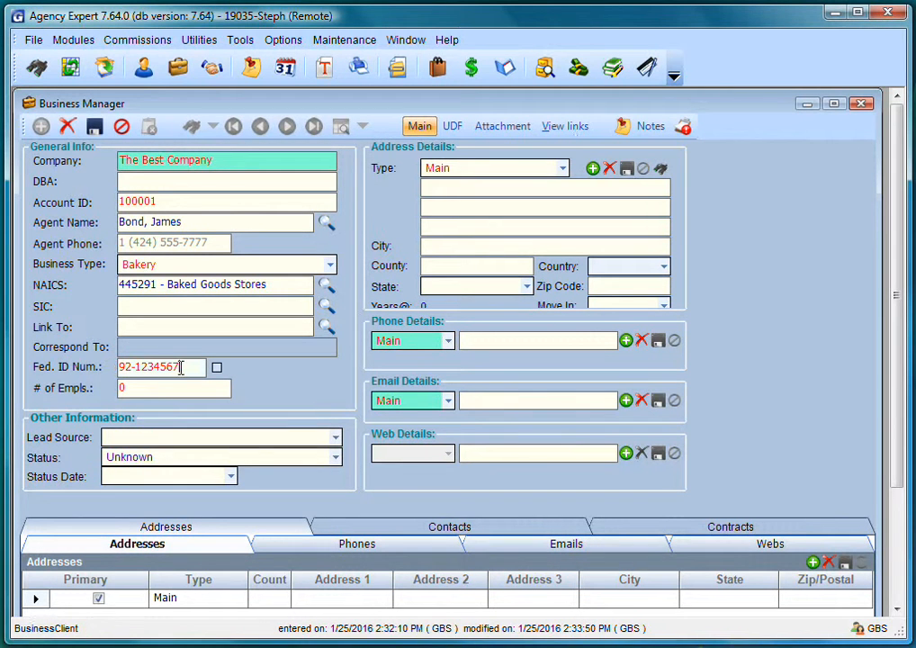
left_click(335, 457)
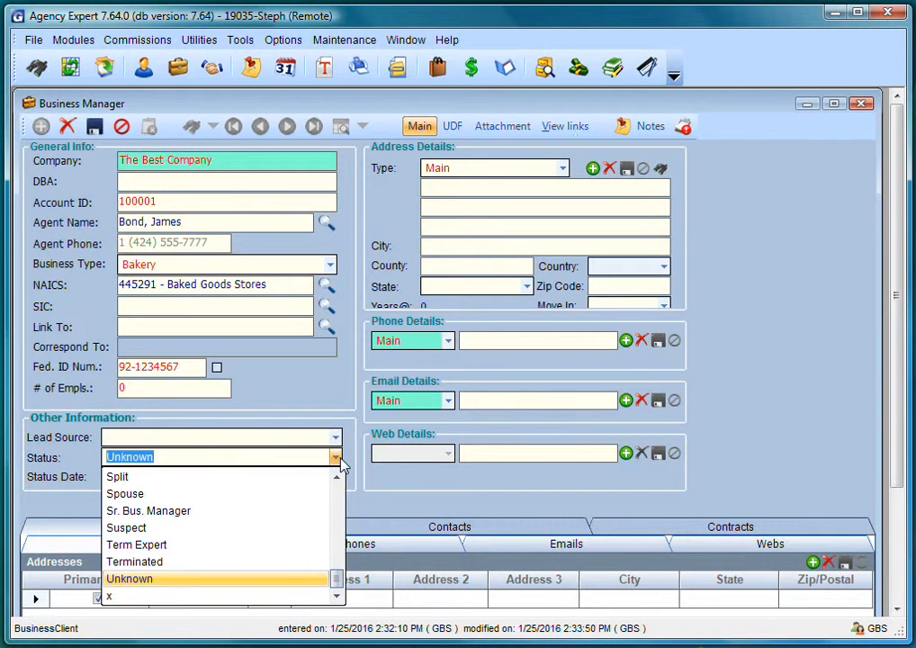
- Set status Prospect, enter the main business address with Suite 5 and zip, then the phone number
left_click(340, 512)
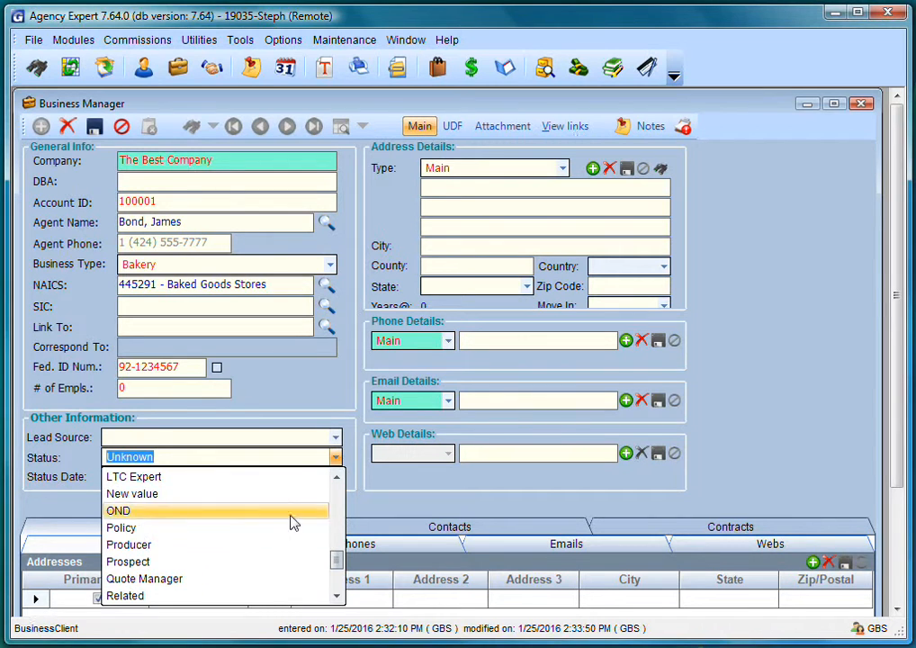
left_click(178, 563)
left_click(544, 186)
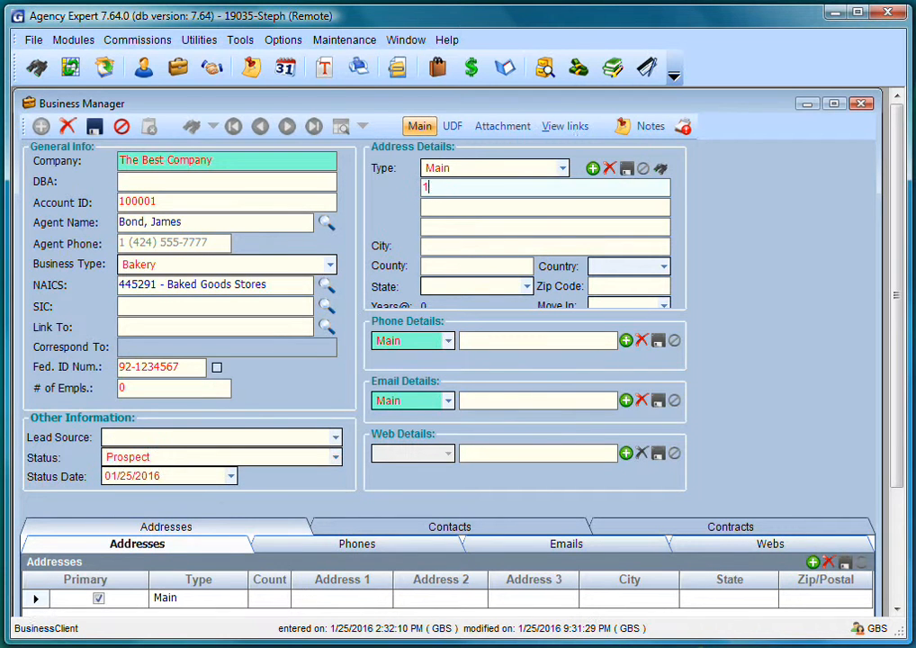
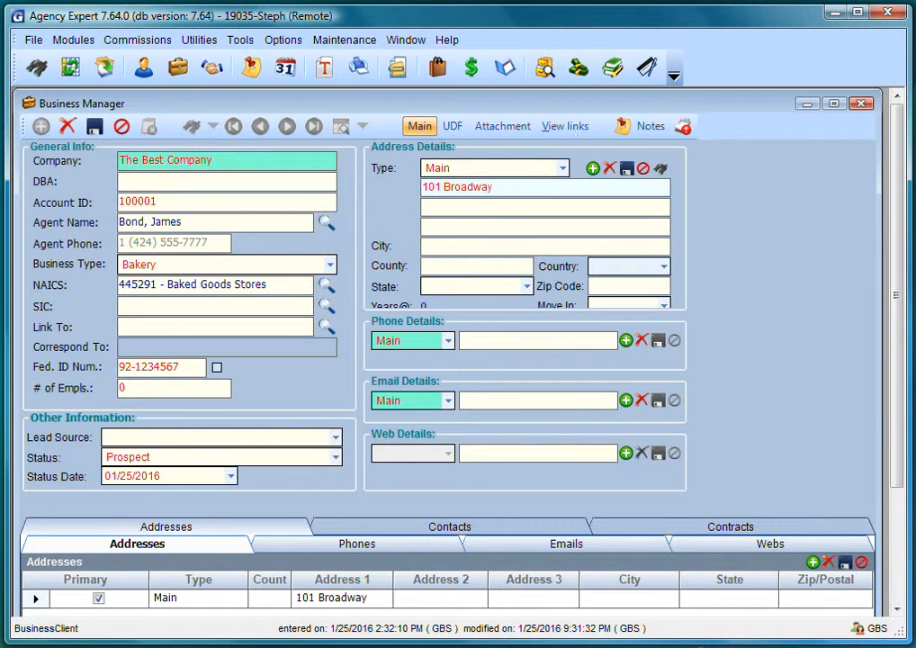
key("Tab")
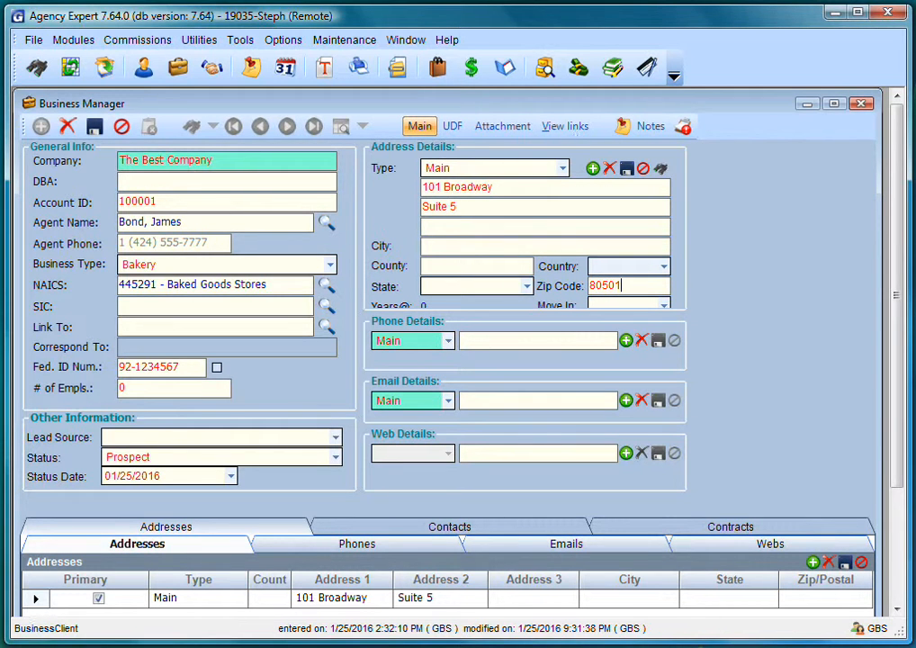
key("Tab")
left_click(489, 339)
type("303-")
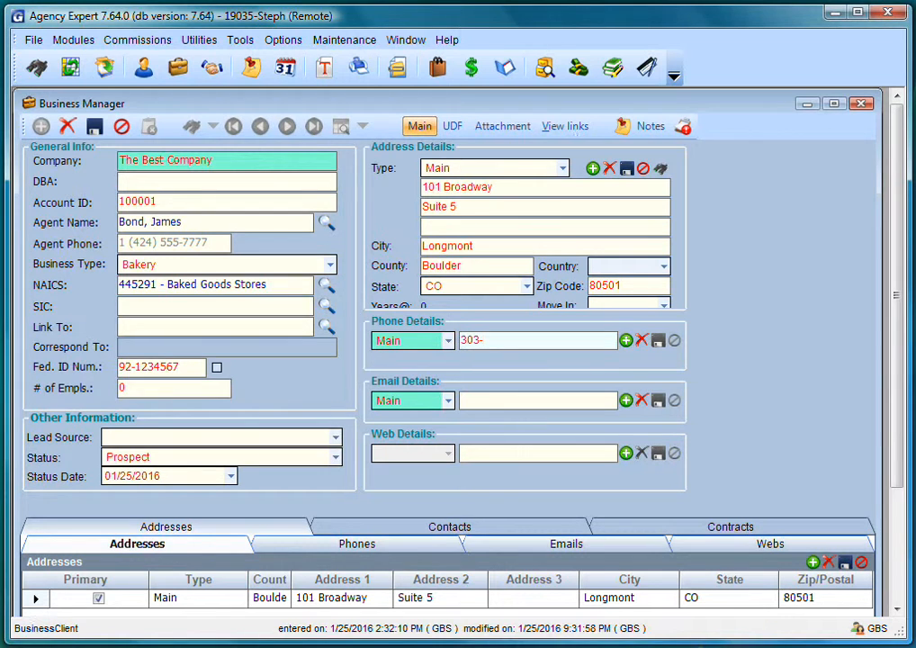
type("555-6666")
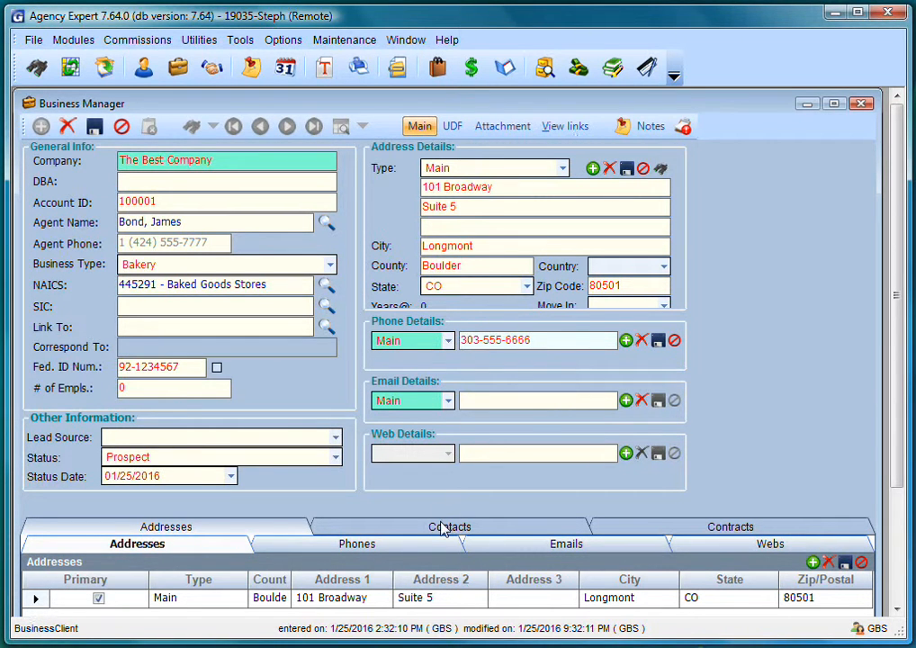
- Add a new employee row to The Best Company linked to the existing individual client
left_click(442, 527)
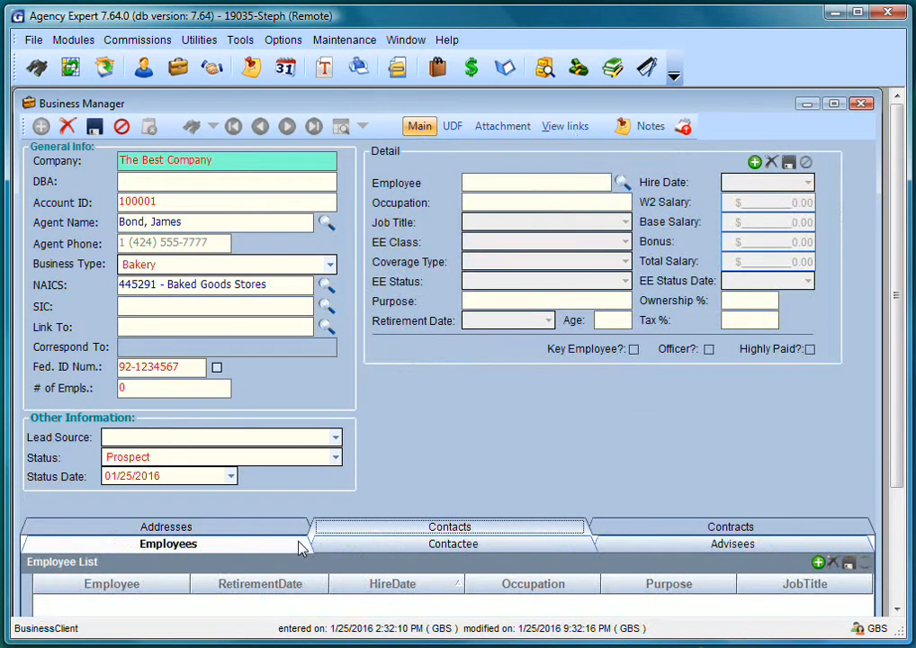
left_click(818, 563)
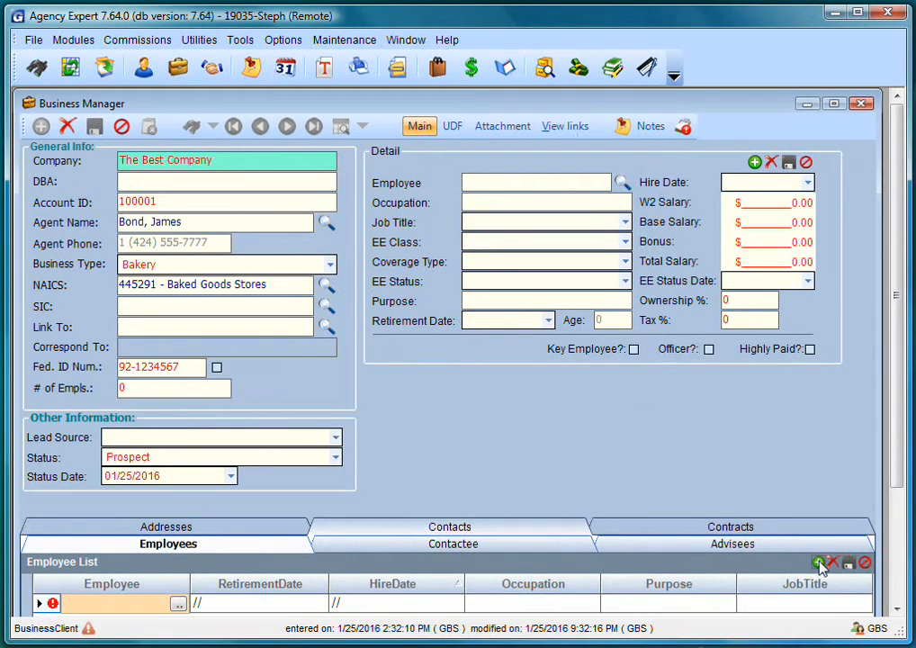
left_click(178, 604)
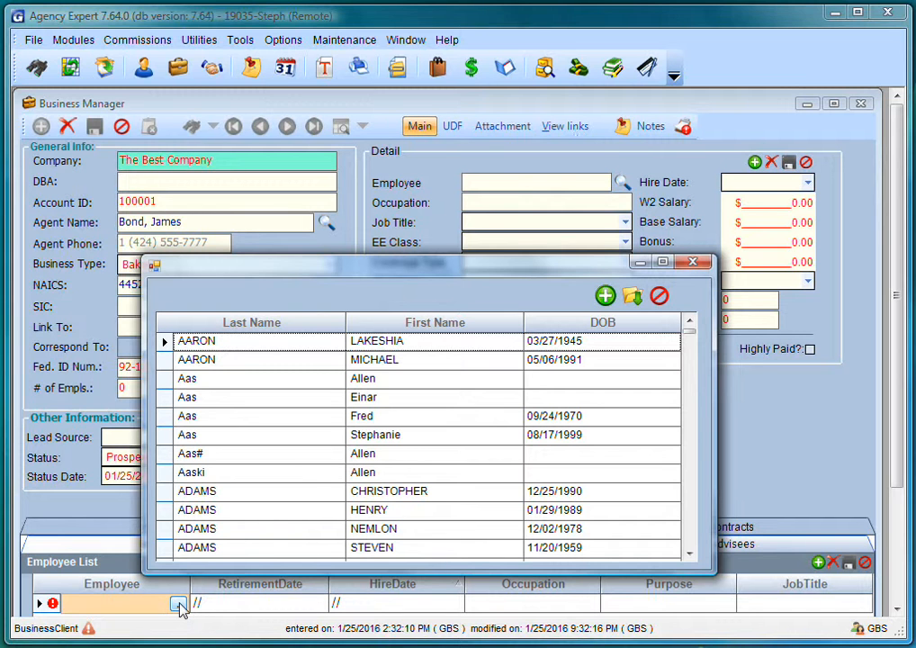
left_click_drag(691, 333, 697, 524)
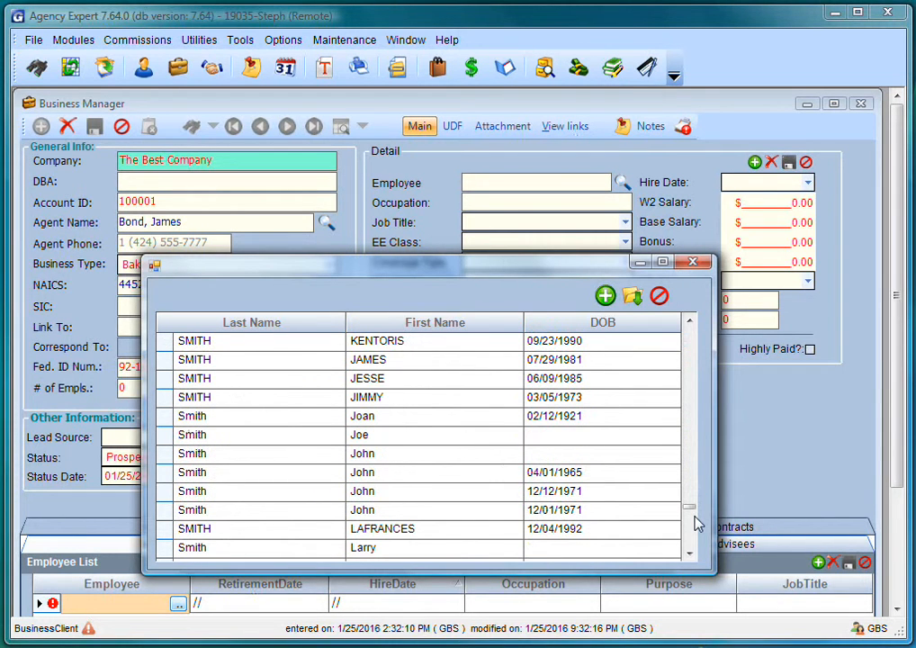
double_click(162, 511)
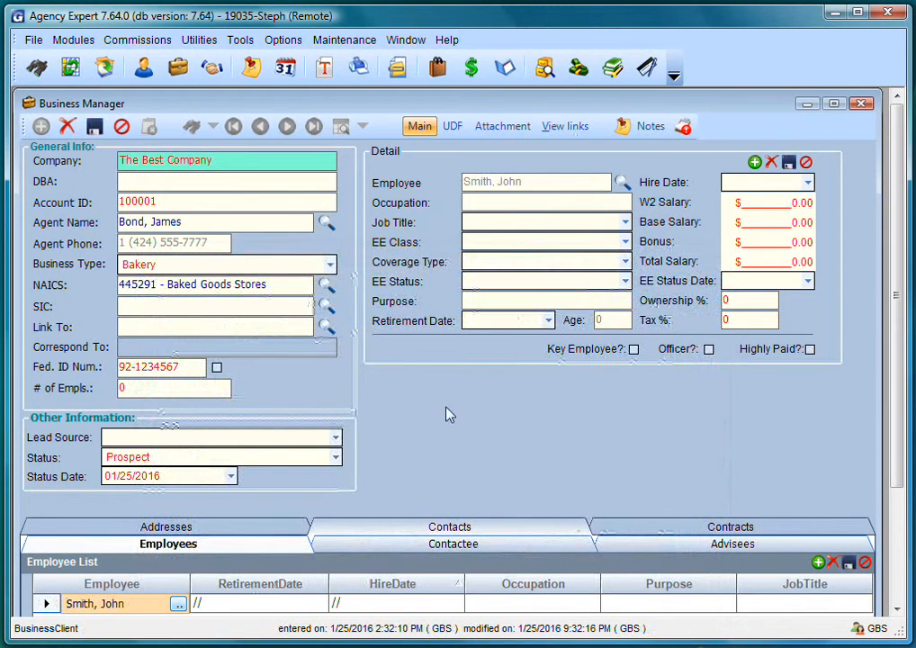
- Enter hire date 04/01/2010, occupation Baker, W2 salary 42,000.00, and job title Head Baker
left_click(745, 183)
type("04/01/2")
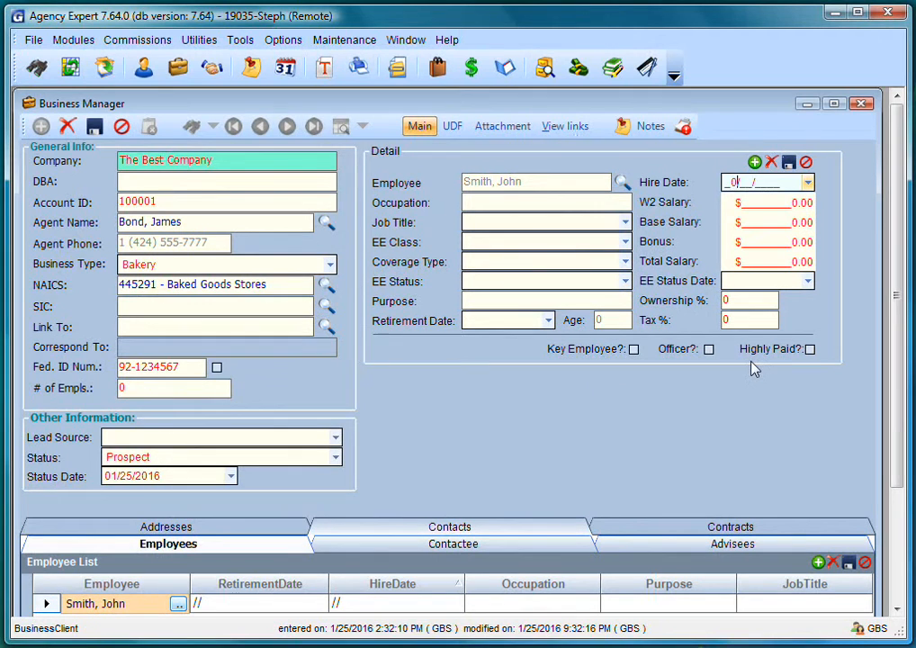
type("010")
left_click(539, 202)
type("Baker")
key("Tab")
type("42000.")
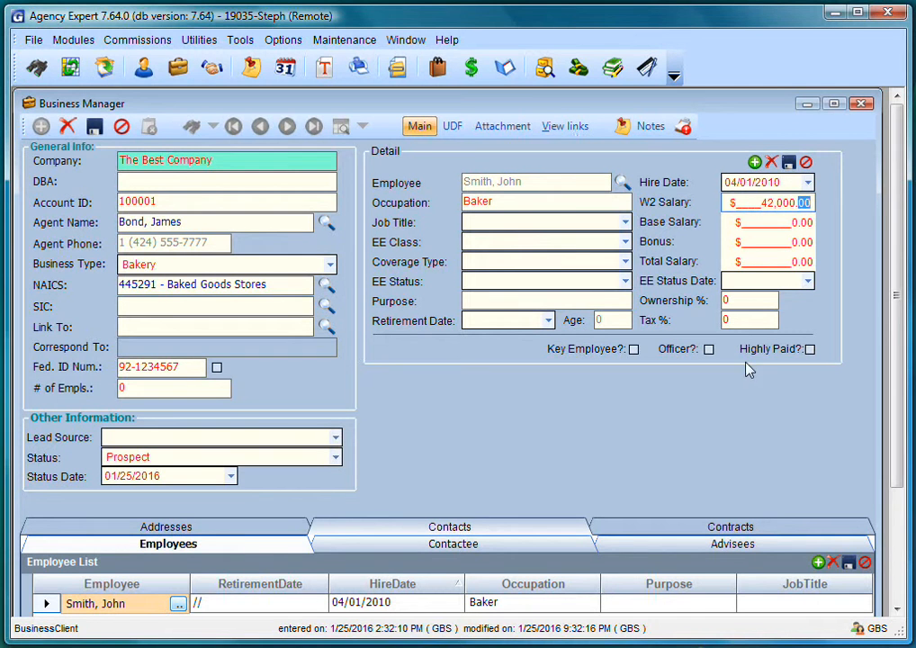
left_click(576, 220)
type("Head Baker")
key("Tab")
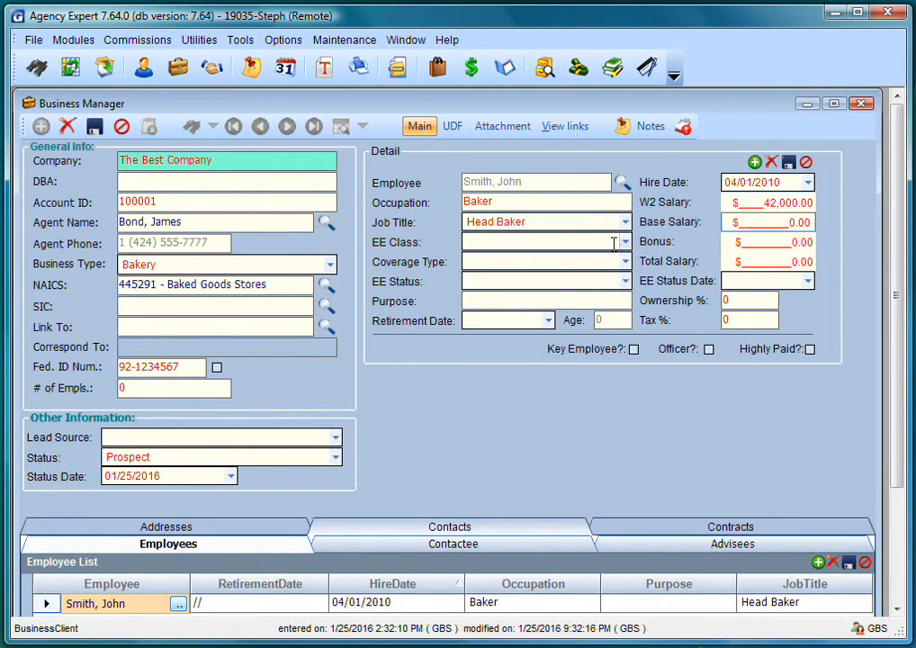
- Set EE Class Employee, Coverage Type Employee Only, EE Status Employee, and save the employee
left_click(625, 243)
left_click(565, 295)
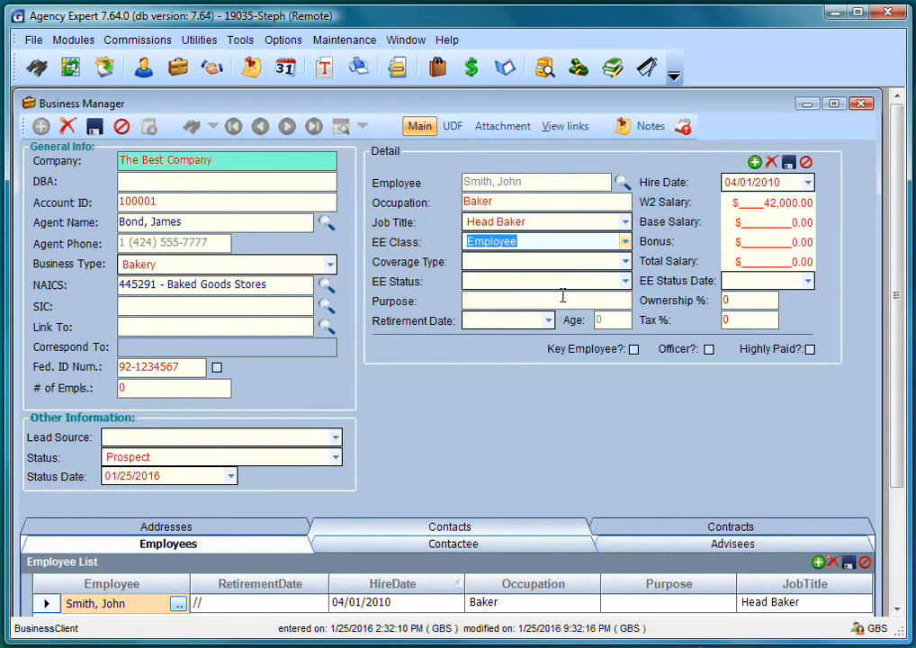
left_click(625, 262)
scroll(628, 270, "down", 1)
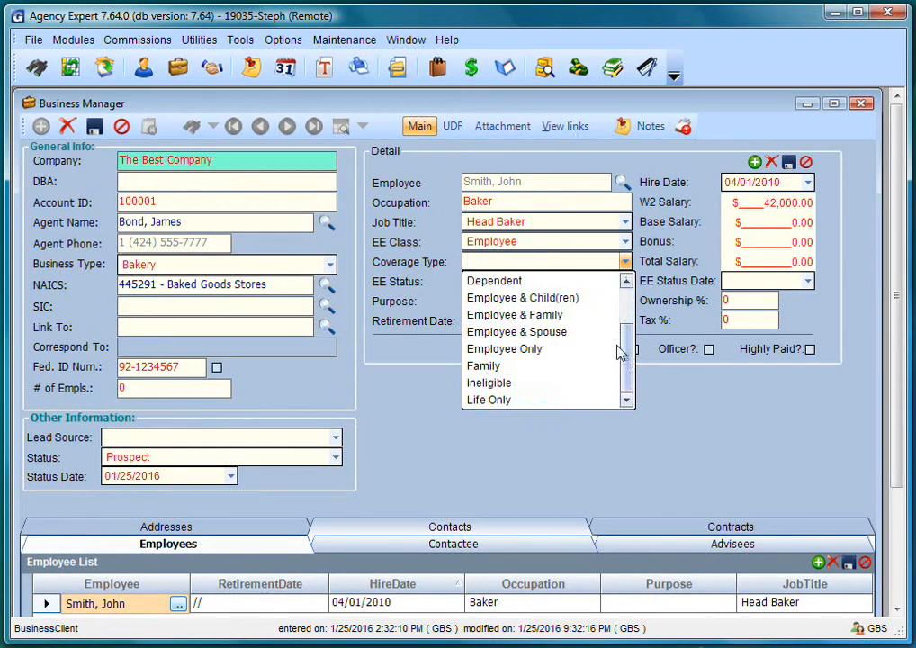
left_click(547, 351)
left_click(625, 281)
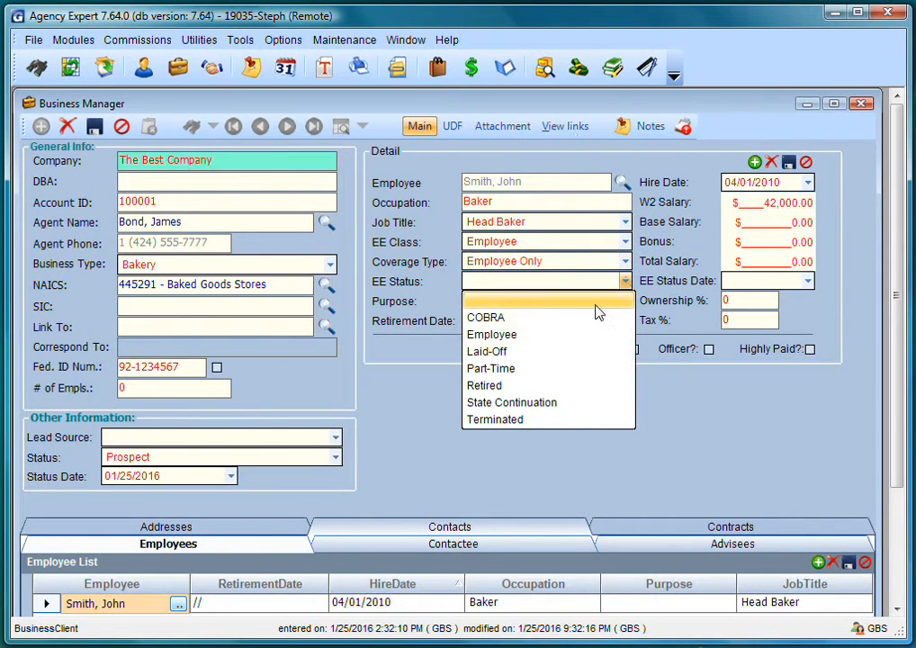
left_click(529, 334)
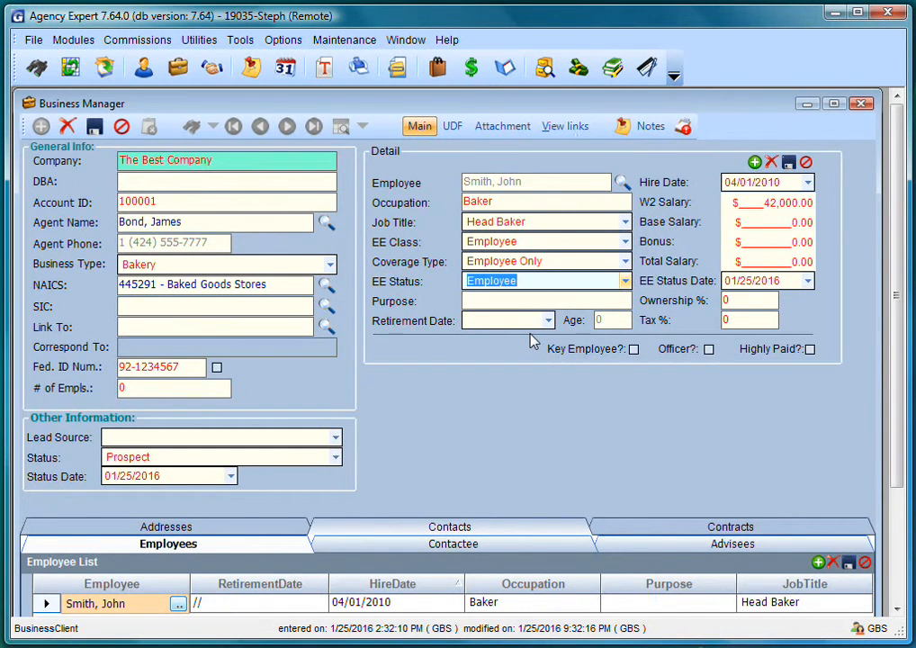
left_click(94, 127)
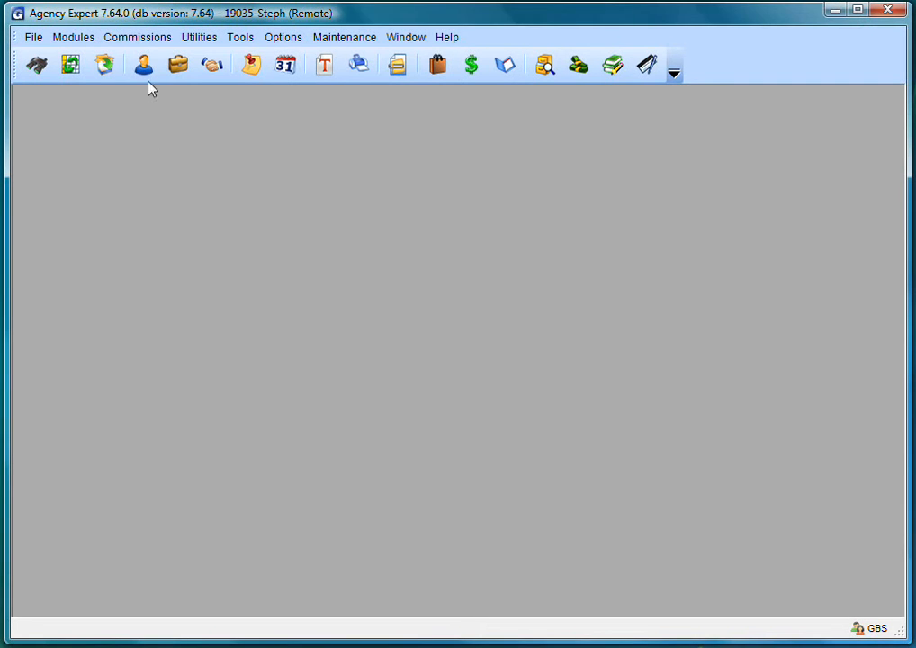
- Search individuals by last name in Individual Manager and reopen the saved client's record
left_click(143, 65)
type("smith")
key("Tab")
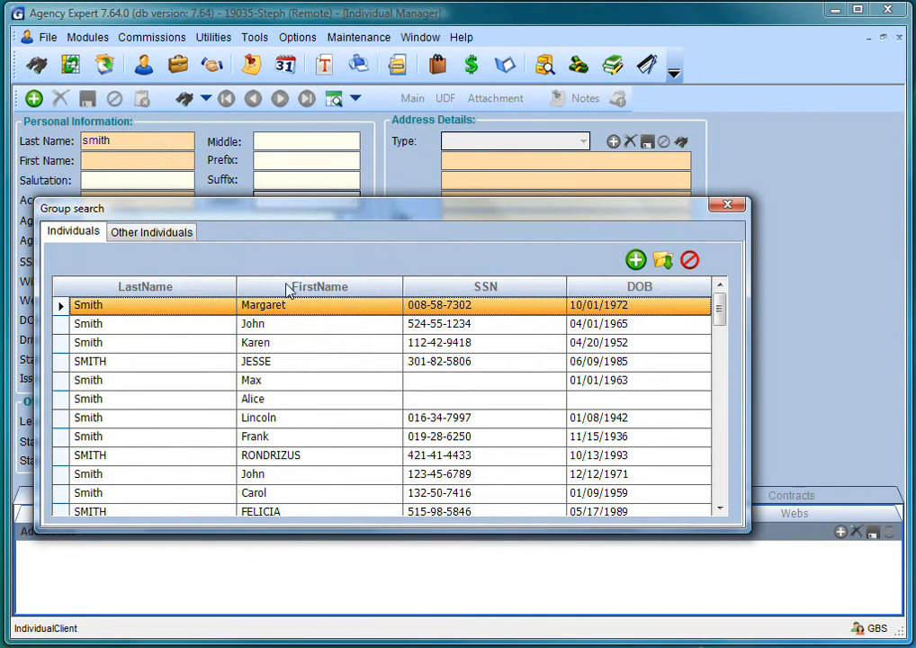
left_click(288, 288)
left_click(725, 479)
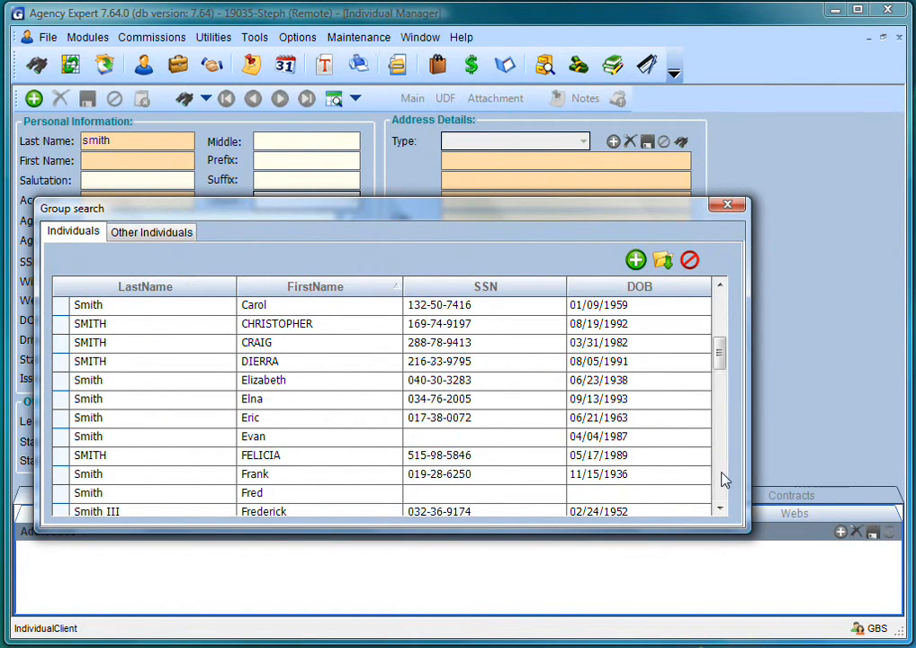
left_click(724, 480)
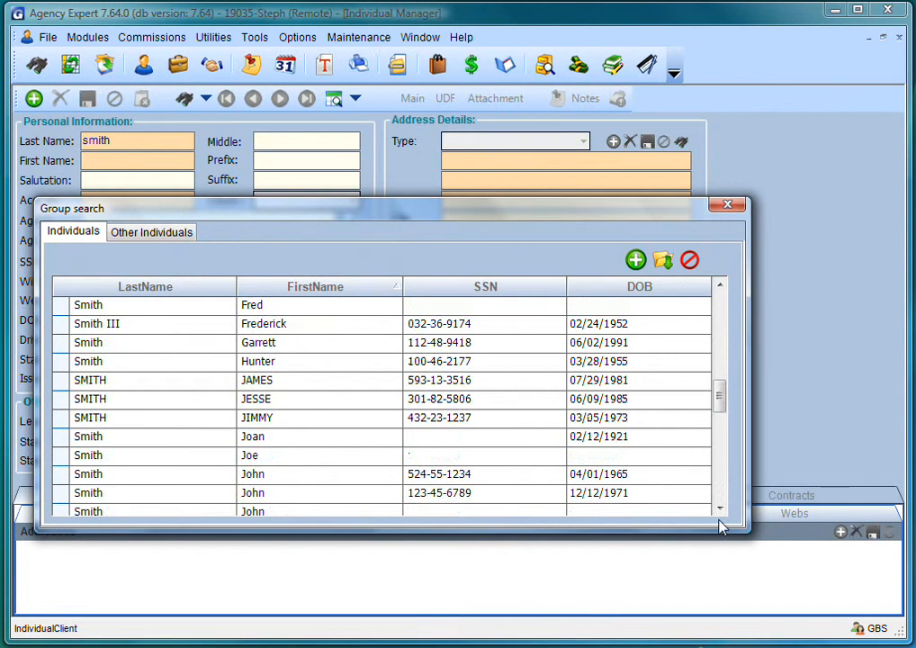
left_click(720, 511)
left_click(720, 511)
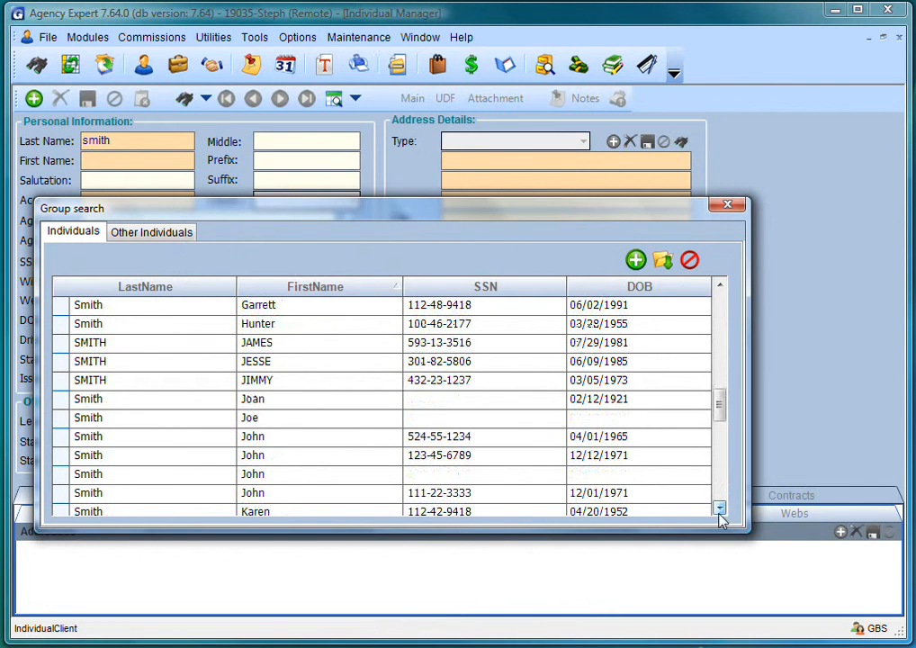
double_click(61, 492)
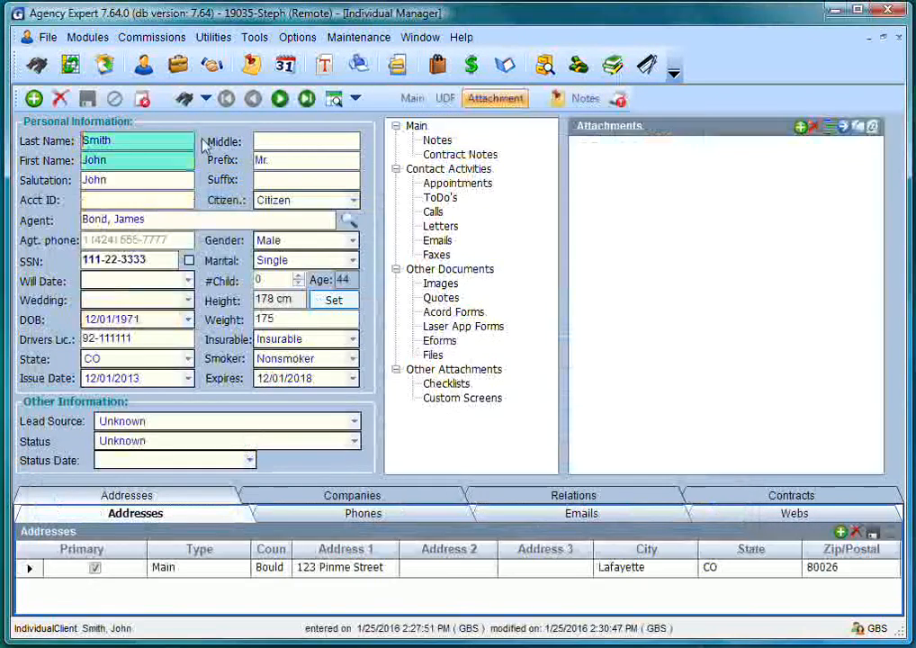
left_click(87, 37)
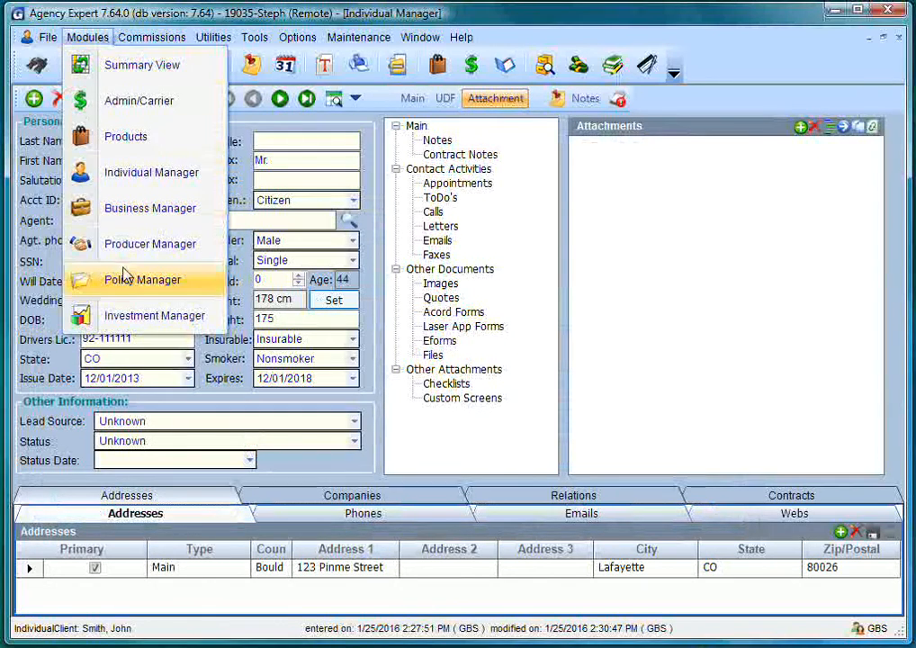
- Start a new policy in Policy Manager, replacing the TBA placeholder with the policy number
left_click(126, 280)
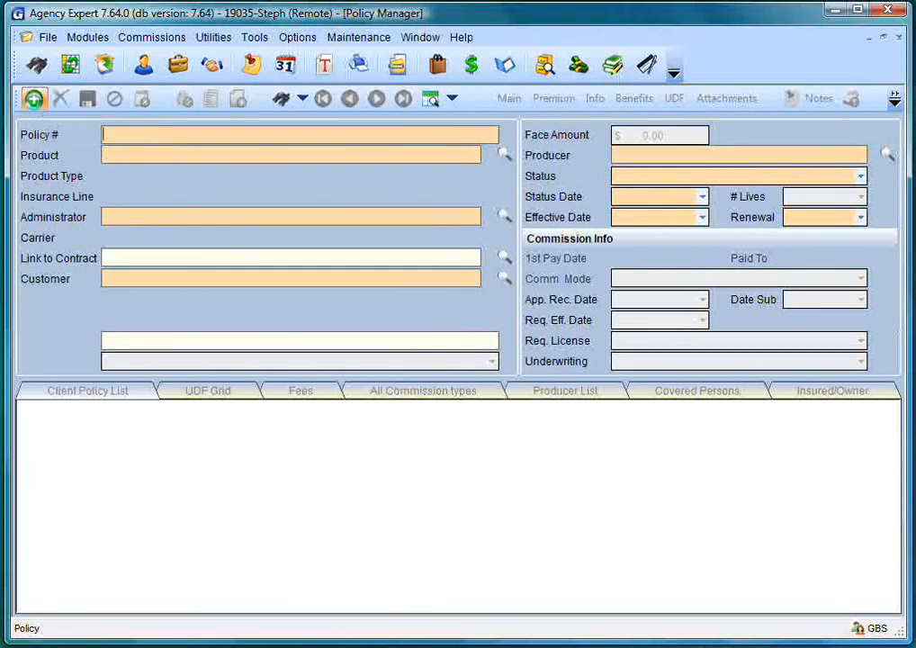
left_click(34, 99)
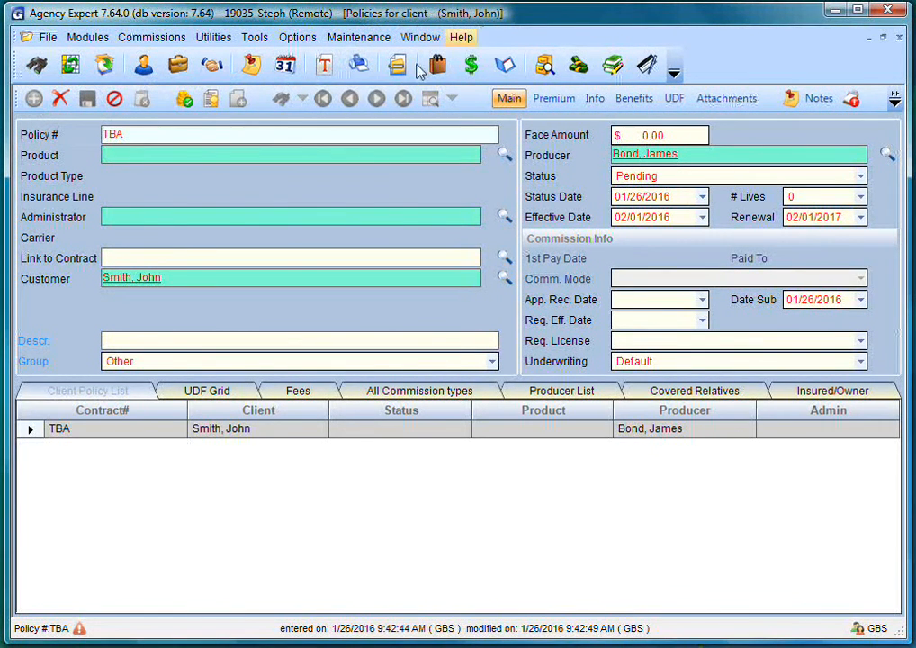
left_click_drag(143, 133, 83, 142)
key("BackSpace")
type("XFK-112")
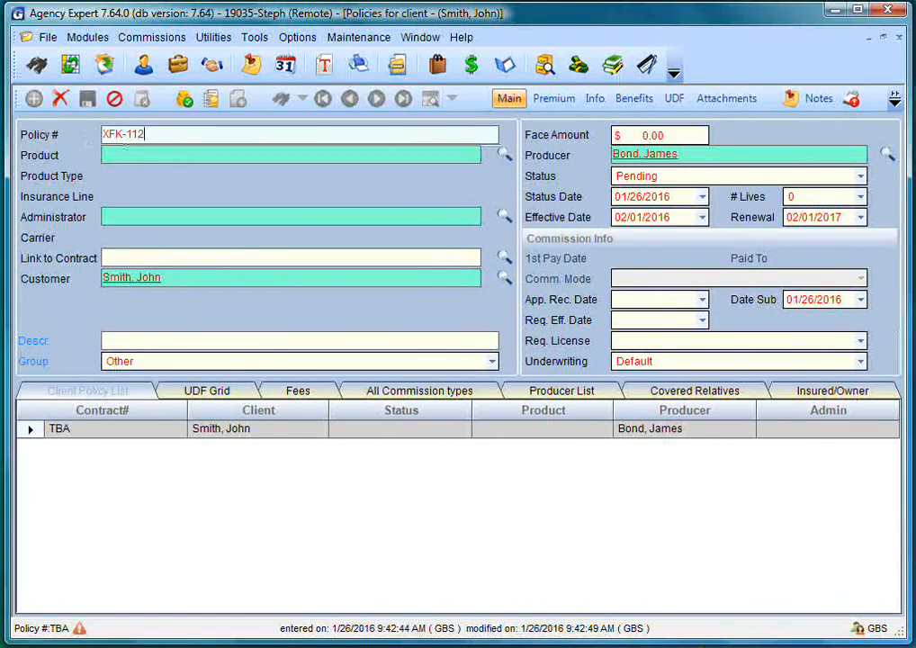
type("2334455")
- Set the policy's product to Sample Product from the sorted product search list
left_click(127, 156)
type("S")
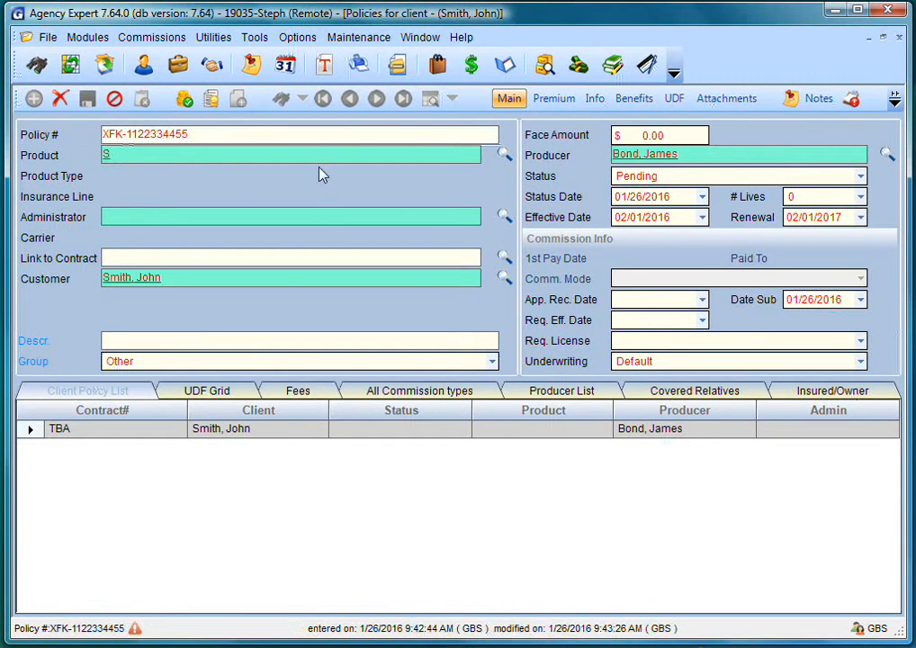
left_click(503, 158)
left_click(238, 304)
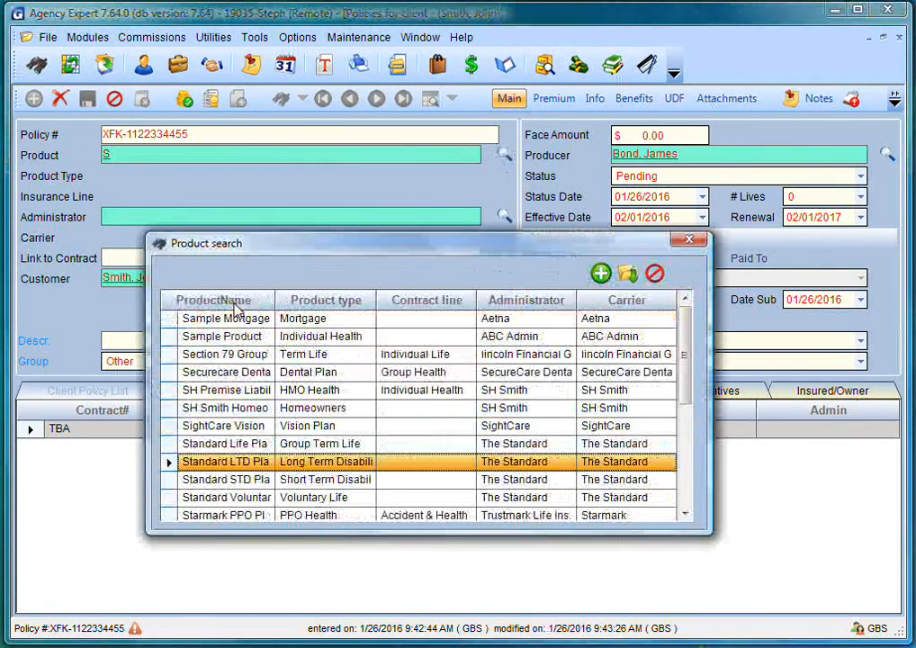
double_click(166, 340)
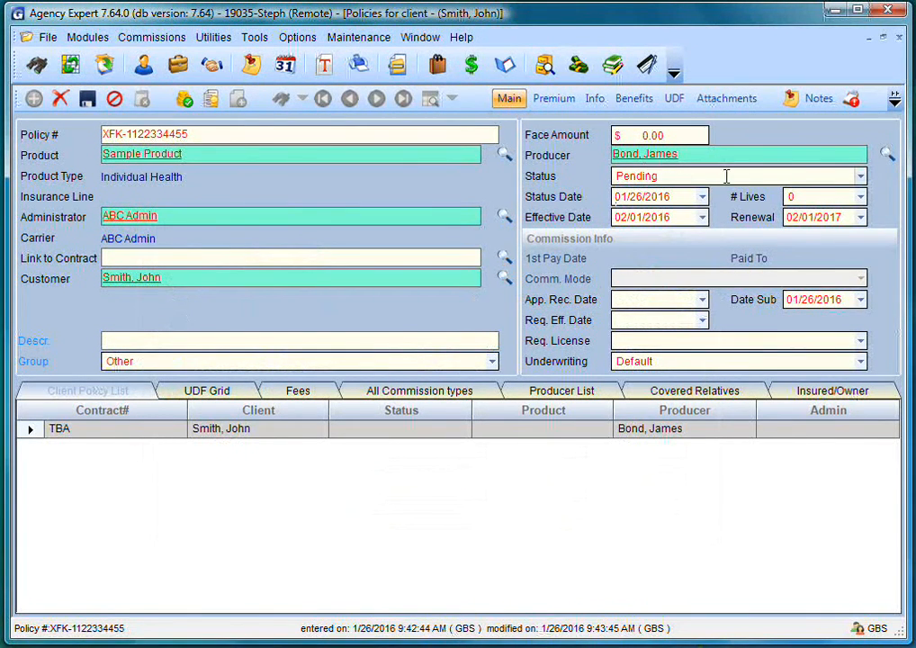
- Mark the policy In-Force (renewal 02/01/2017), save it, and close the Policies and Individual Manager windows
left_click(861, 178)
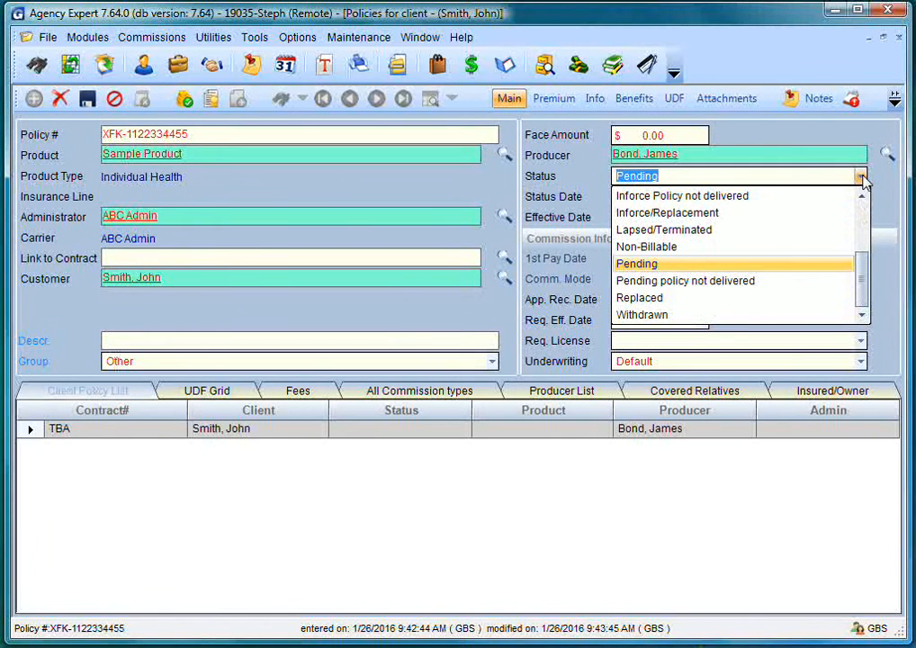
left_click(862, 221)
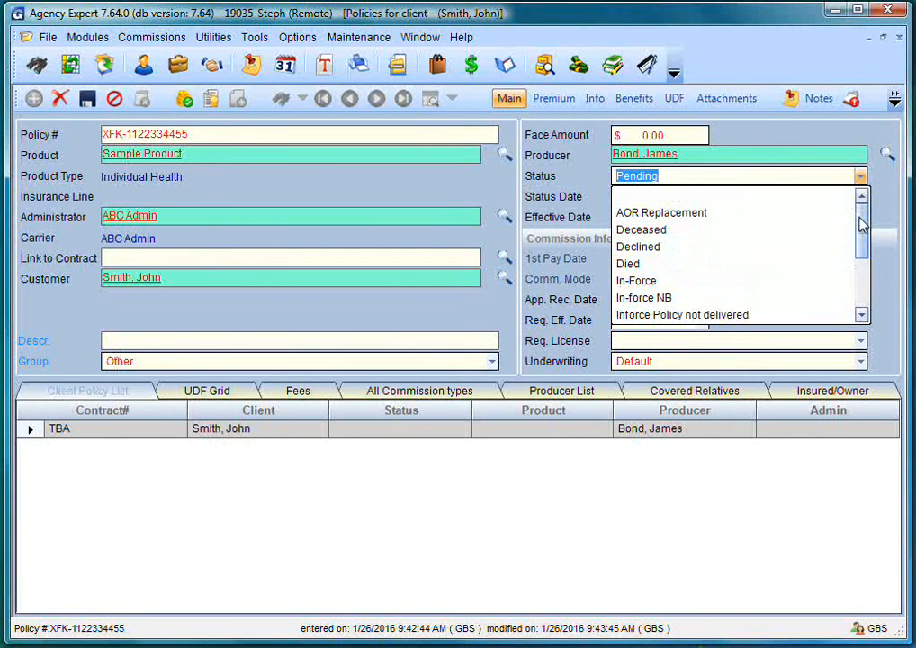
left_click(667, 281)
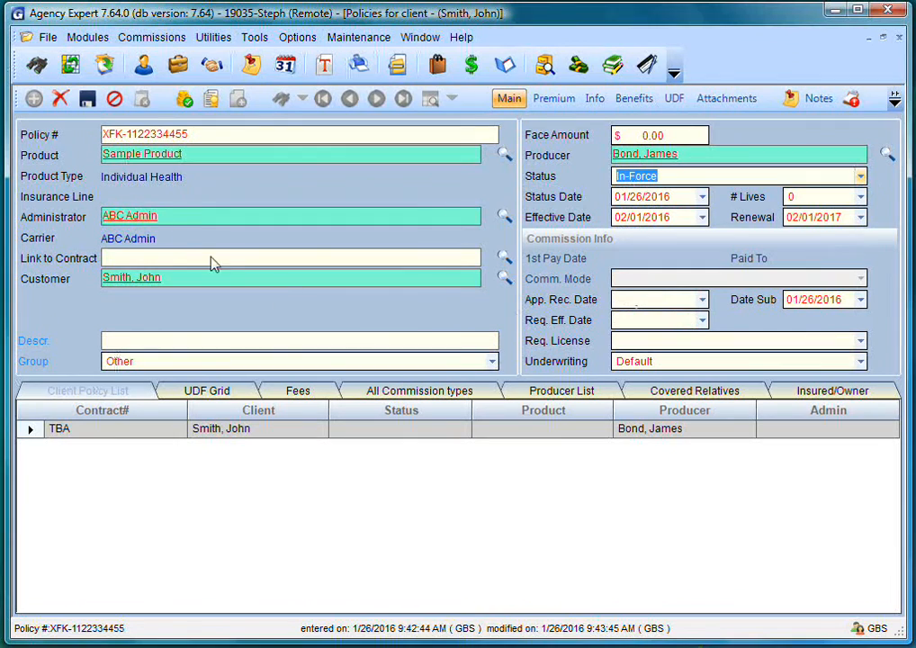
left_click(87, 100)
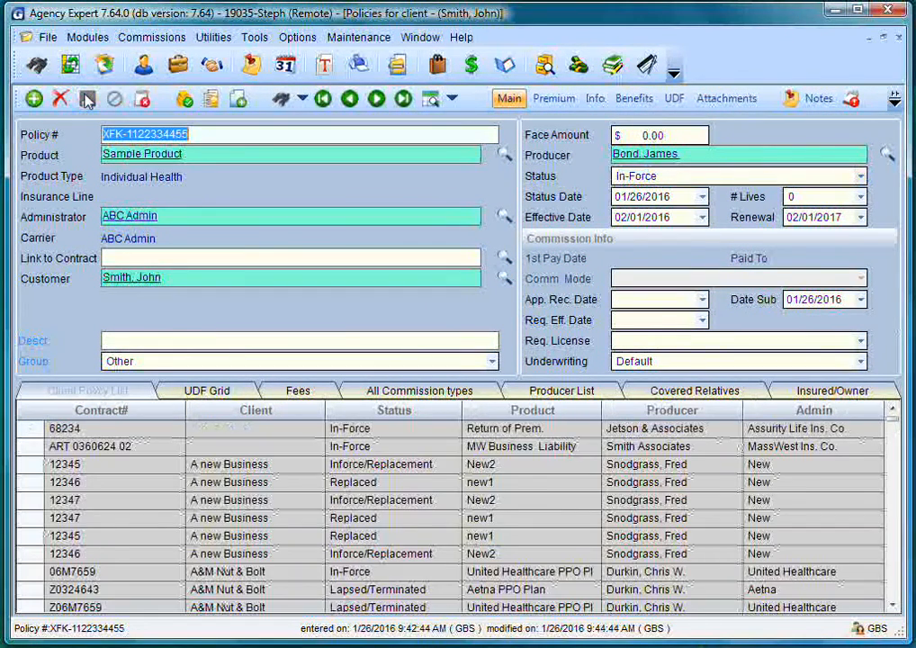
left_click(897, 40)
left_click(897, 39)
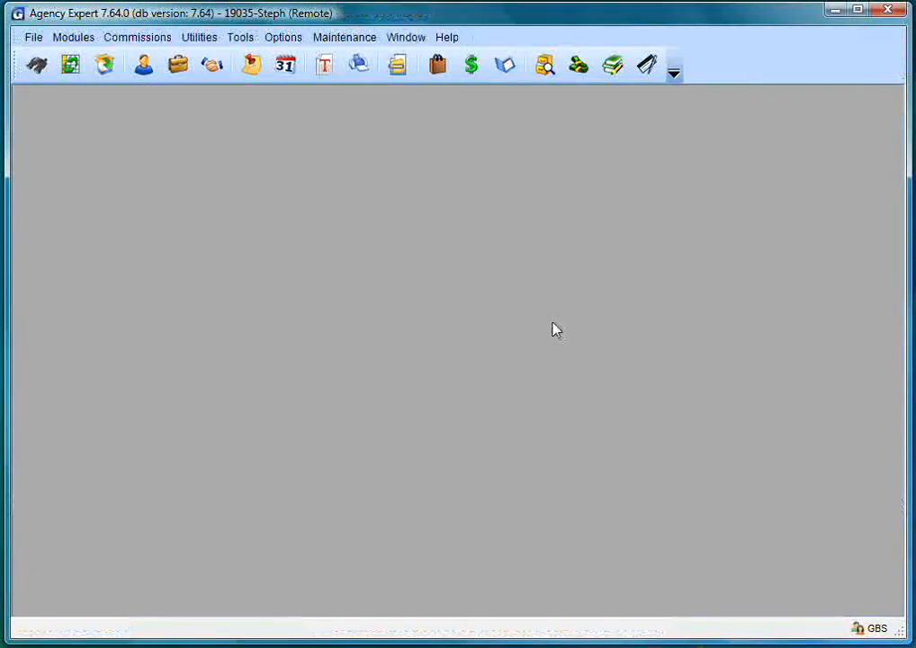